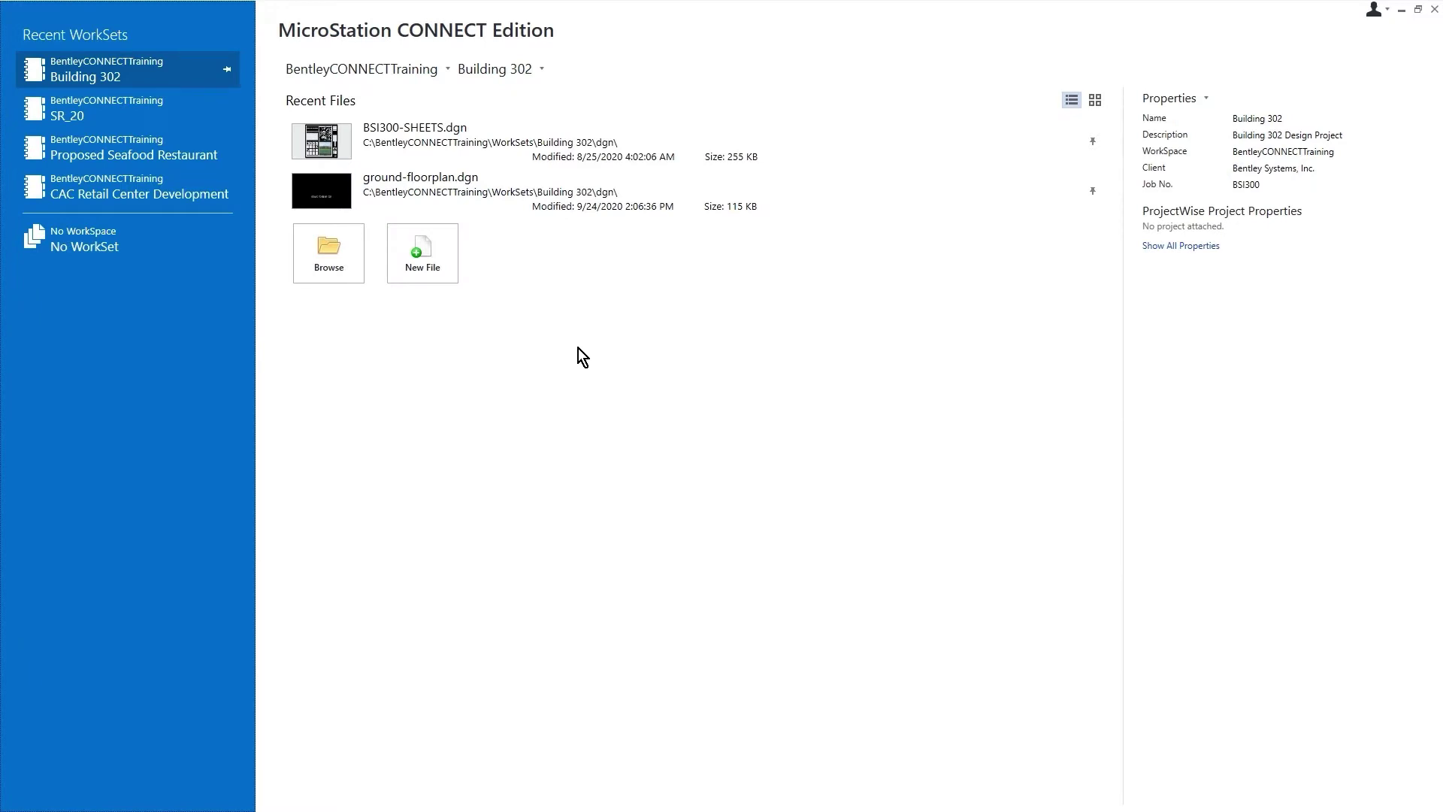
- Open ground-floorplan.dgn and start creating a new model from the Models list
left_click(517, 206)
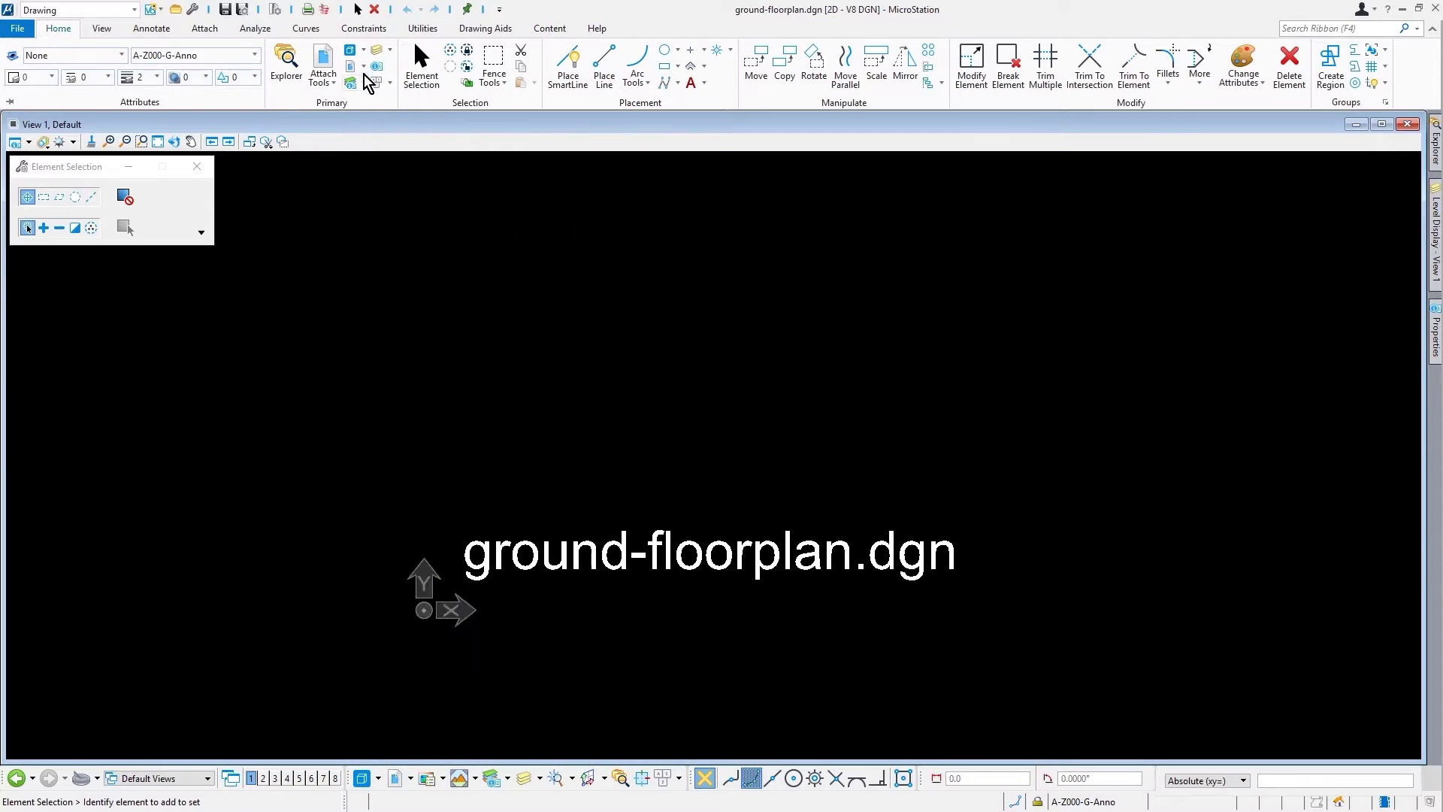
left_click(350, 51)
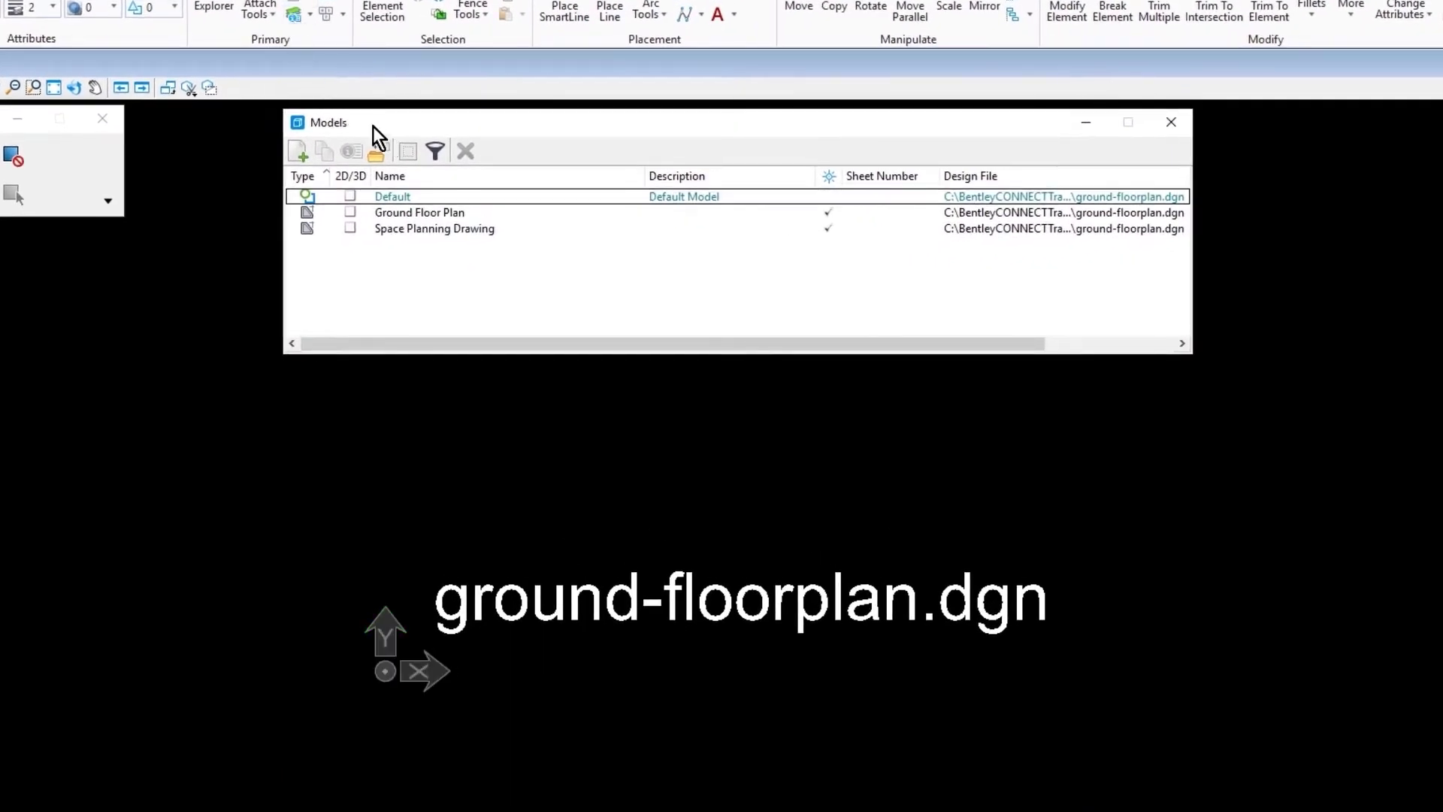
left_click(303, 159)
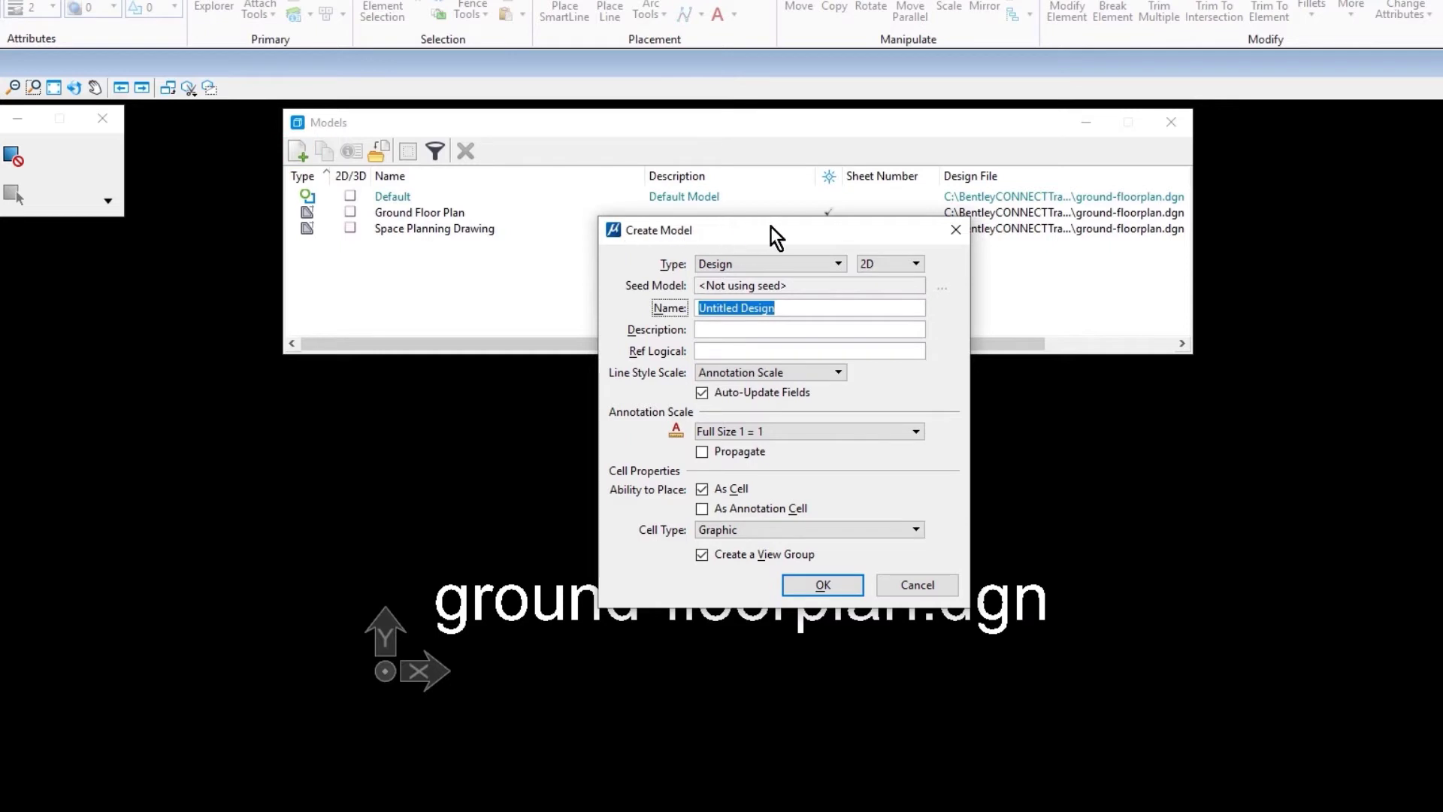
- Set the new model's type to Design and make it 2D
left_click(773, 260)
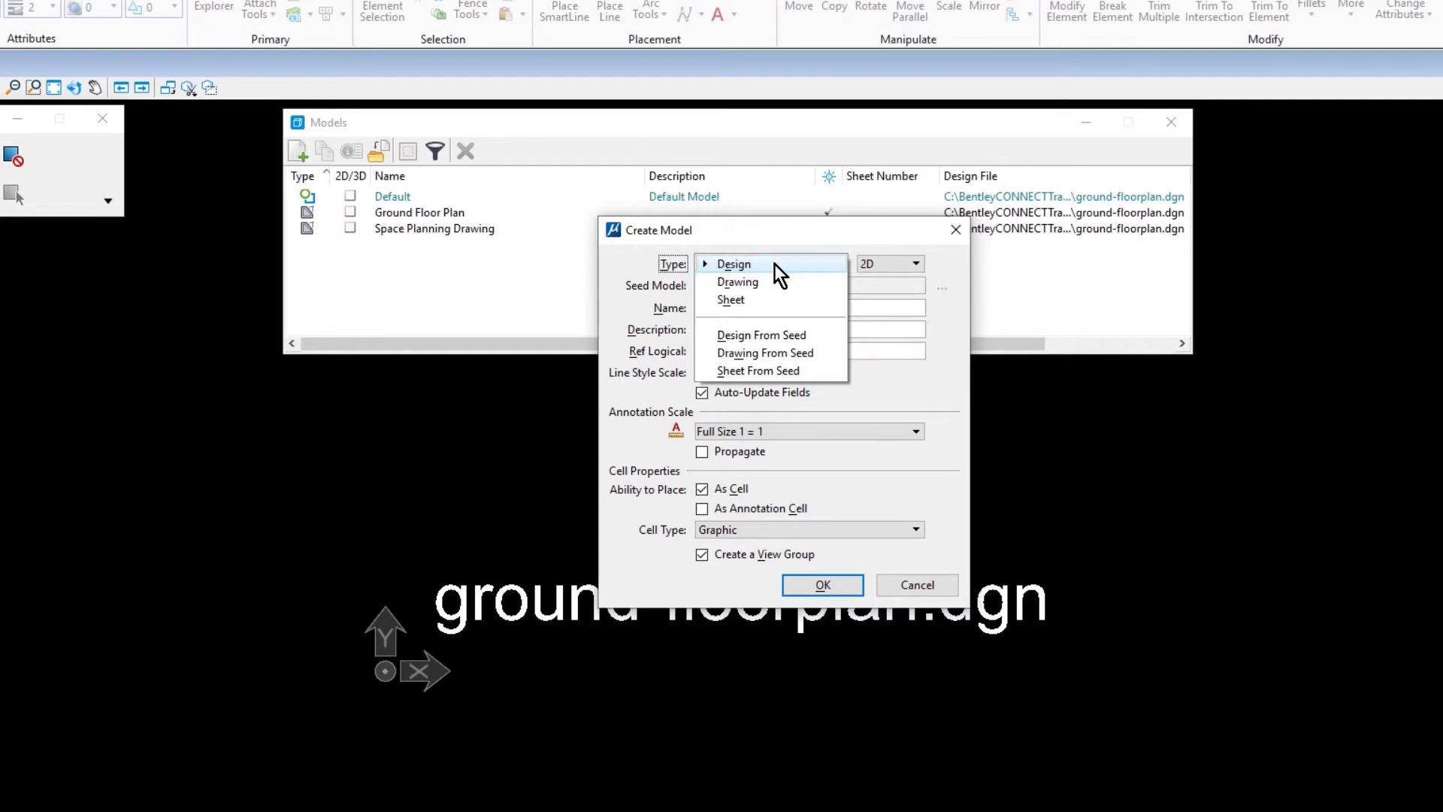
left_click(775, 264)
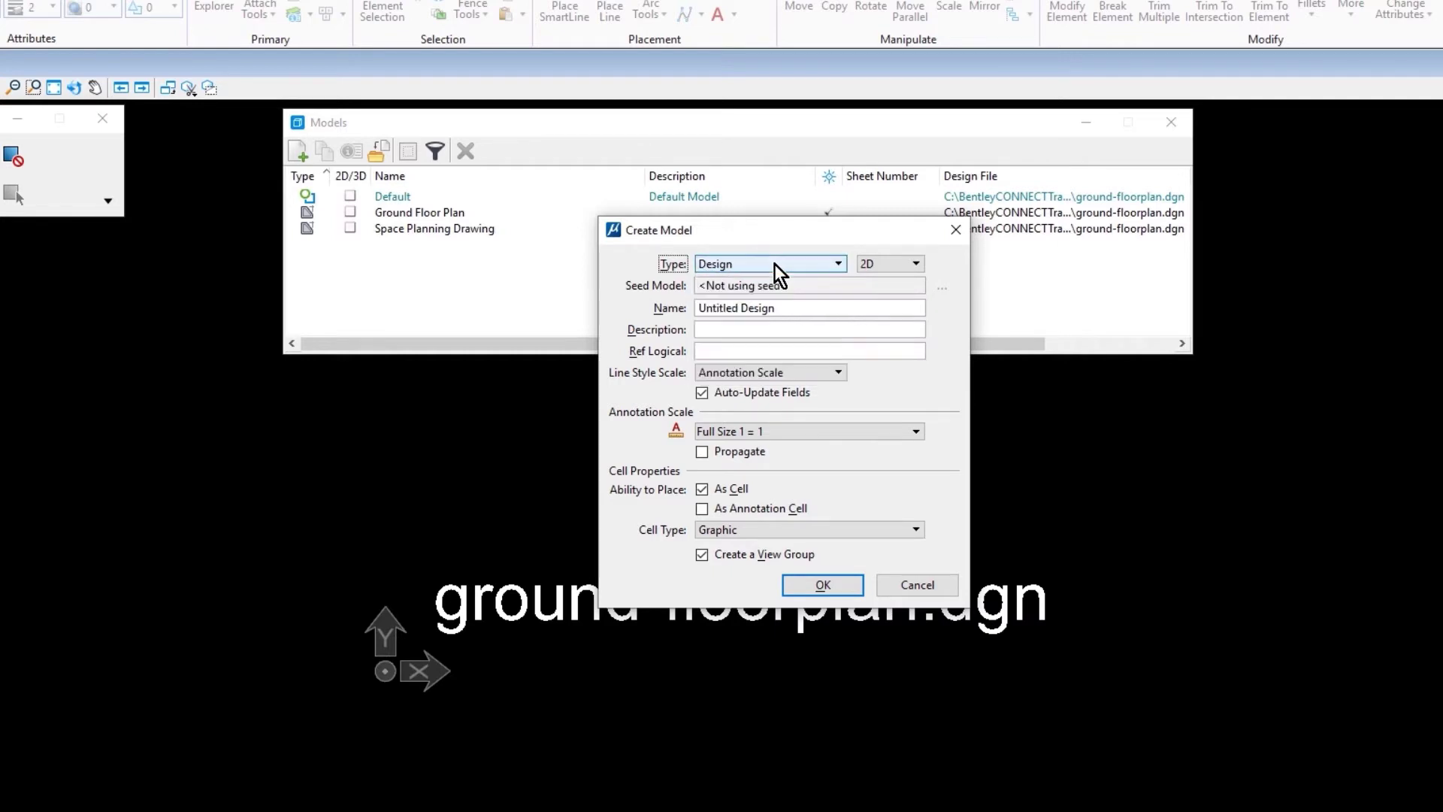
left_click(917, 262)
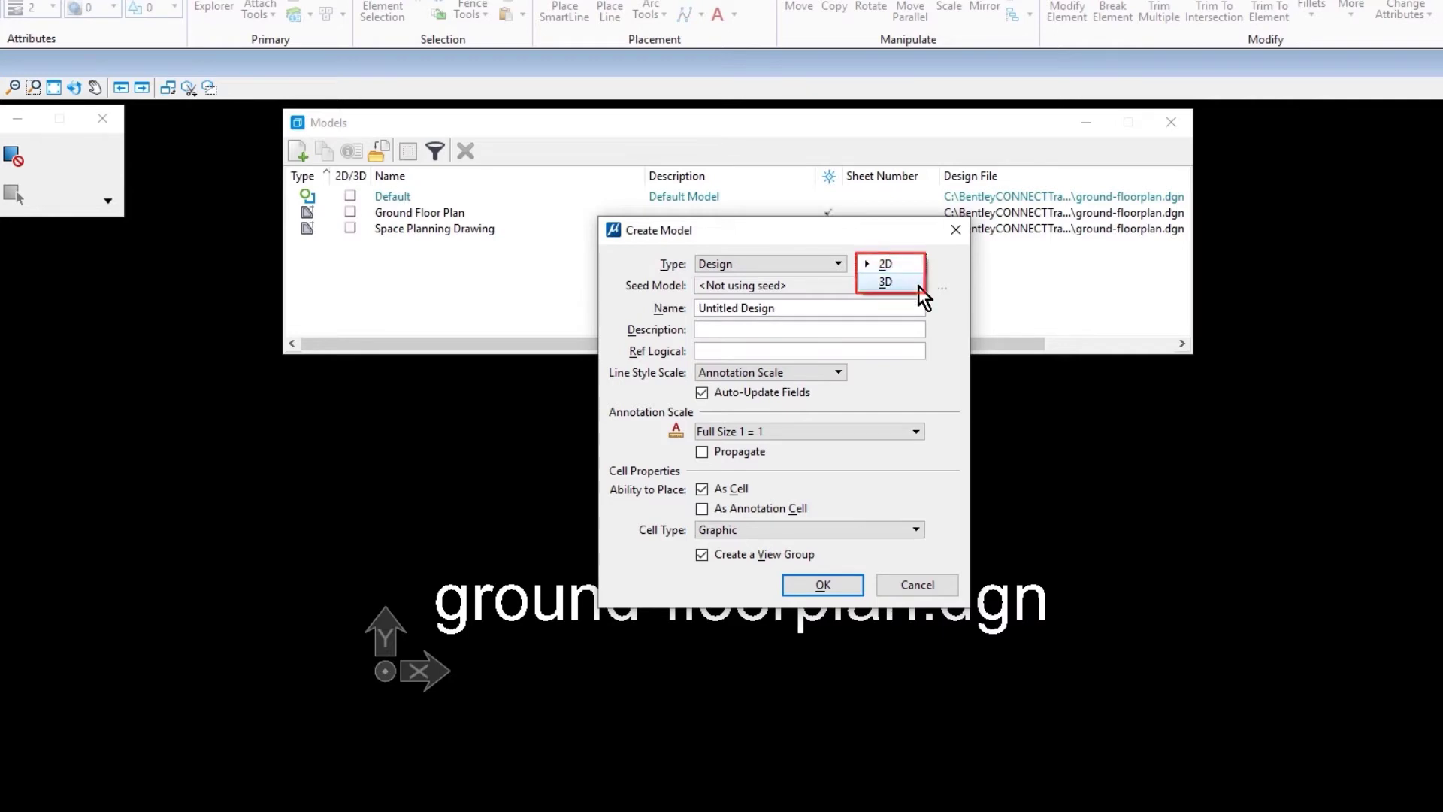
left_click(915, 267)
- Name the model 'Staircase B' and keep its annotation scale at Full Size 1 = 1
left_click(874, 309)
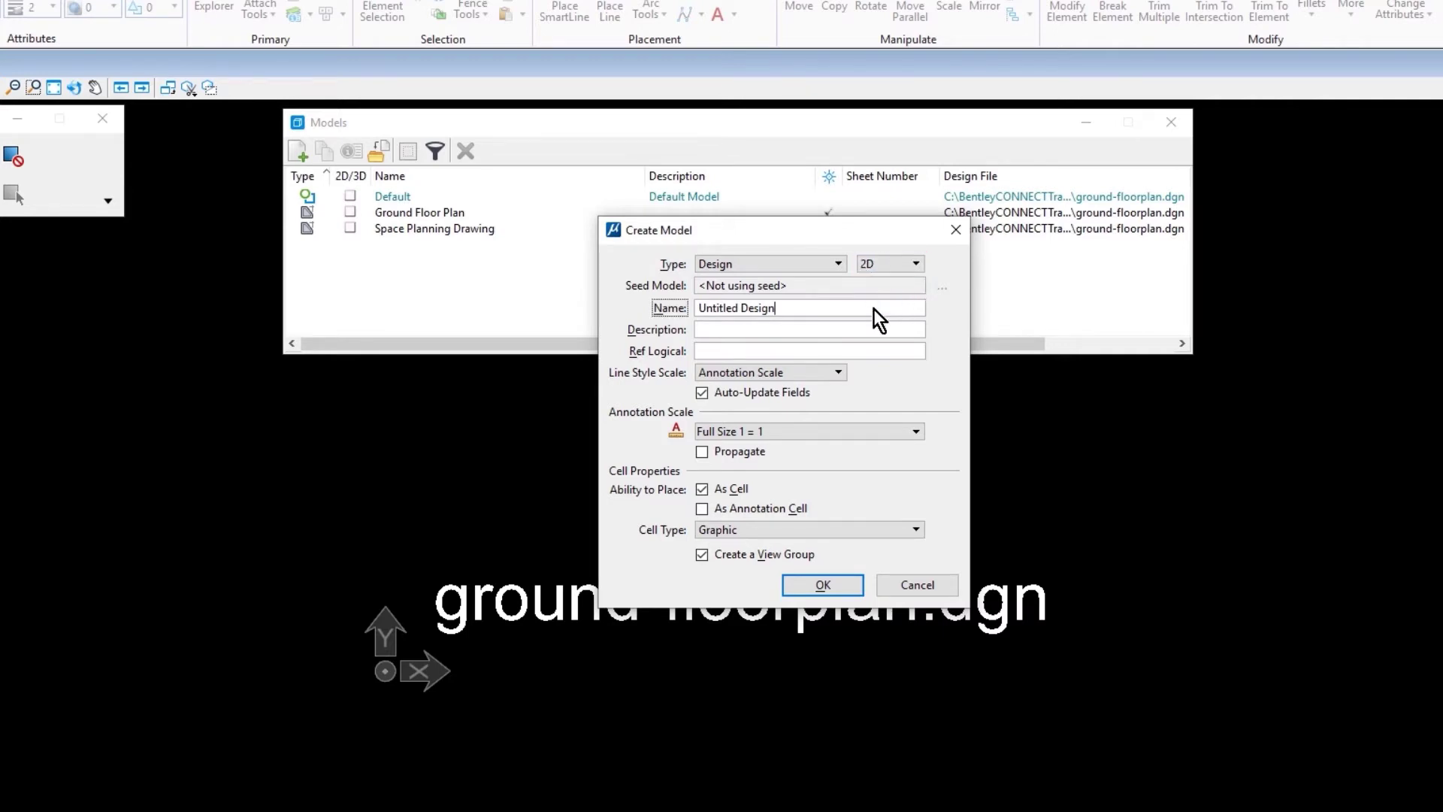
key("BackSpace")
key("BackSpace")
key("BackSpace")
key("BackSpace")
key("BackSpace")
key("BackSpace")
key("BackSpace")
key("BackSpace")
key("BackSpace")
key("BackSpace")
key("BackSpace")
key("BackSpace")
key("BackSpace")
key("BackSpace")
key("BackSpace")
type("Staircase B")
key("Tab")
key("Tab")
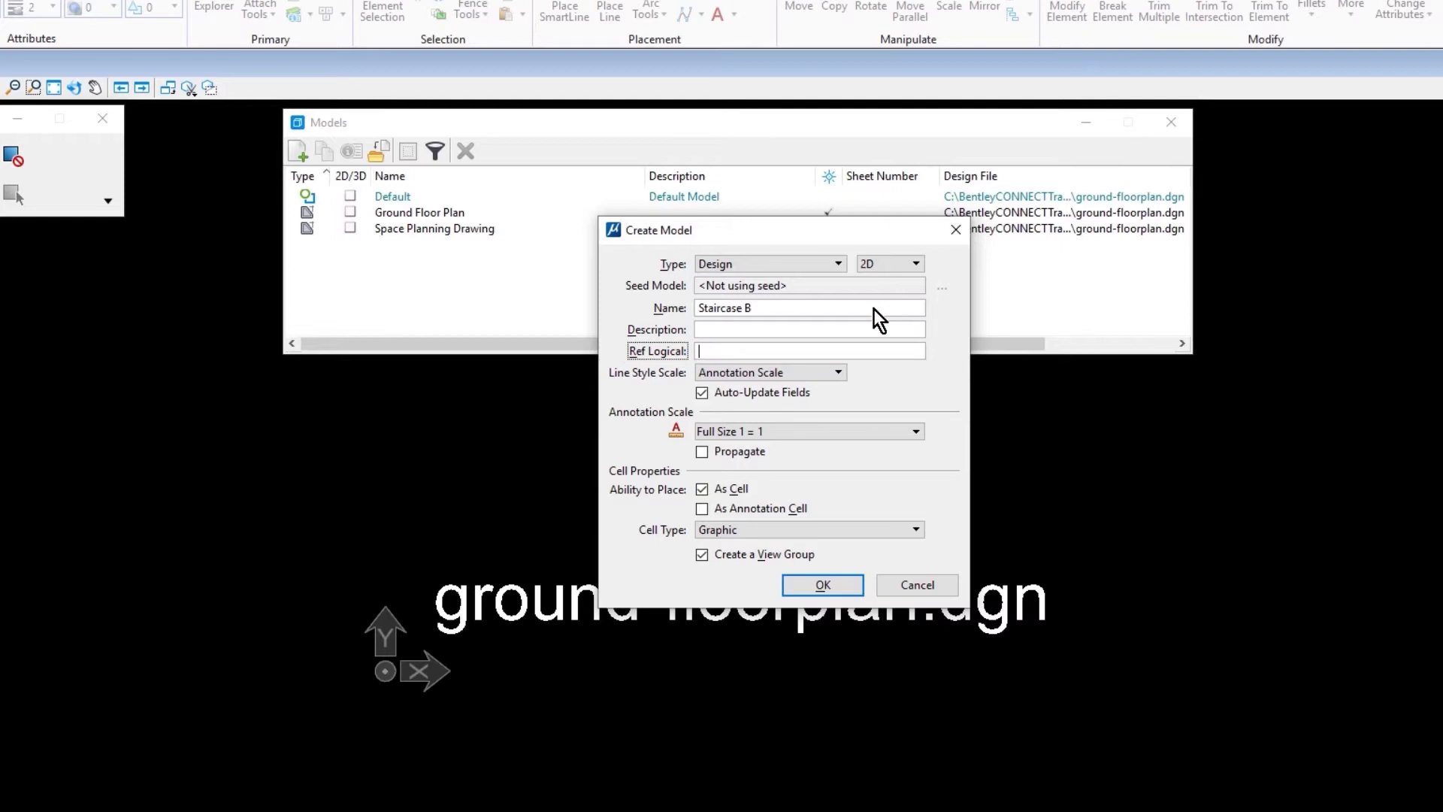
left_click(887, 434)
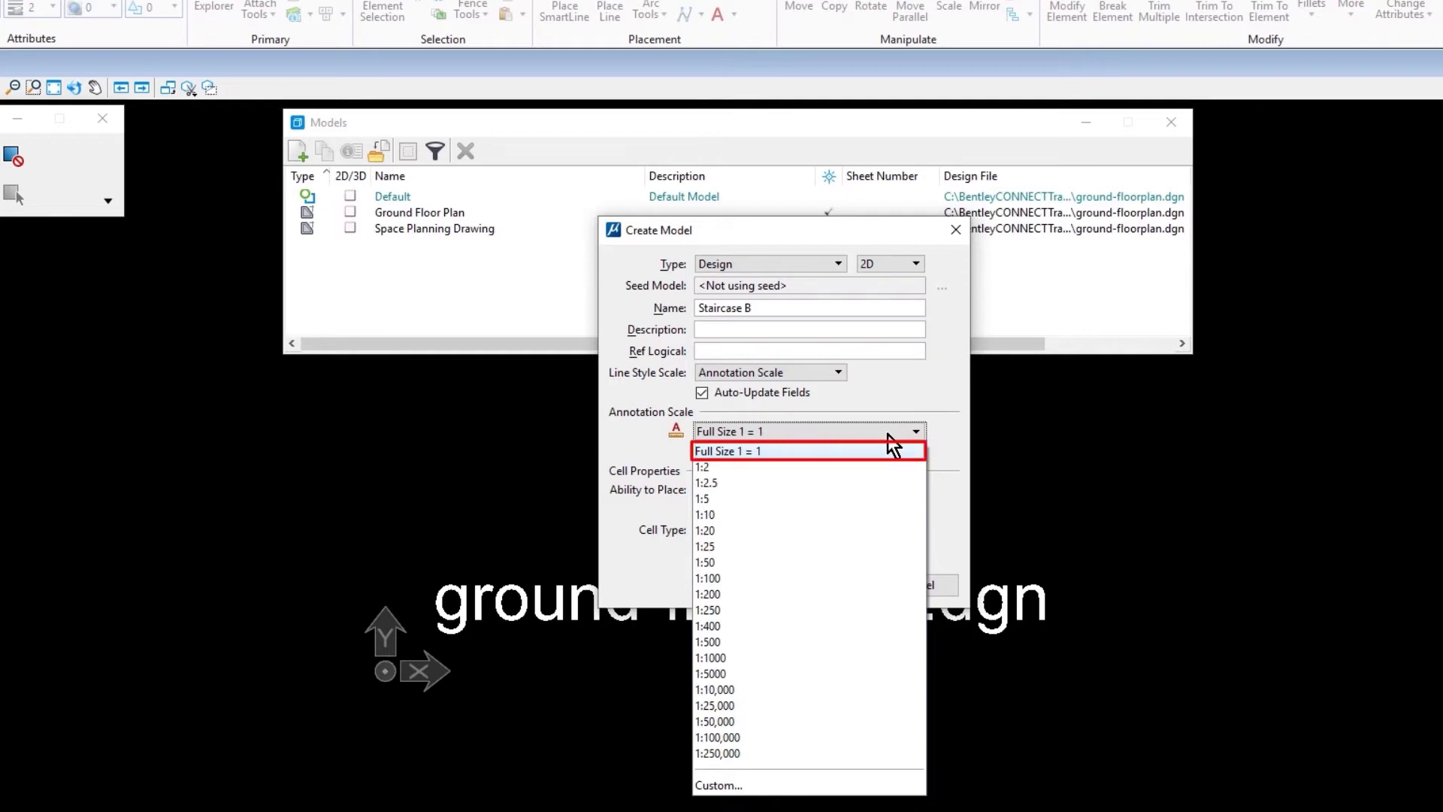
left_click(888, 434)
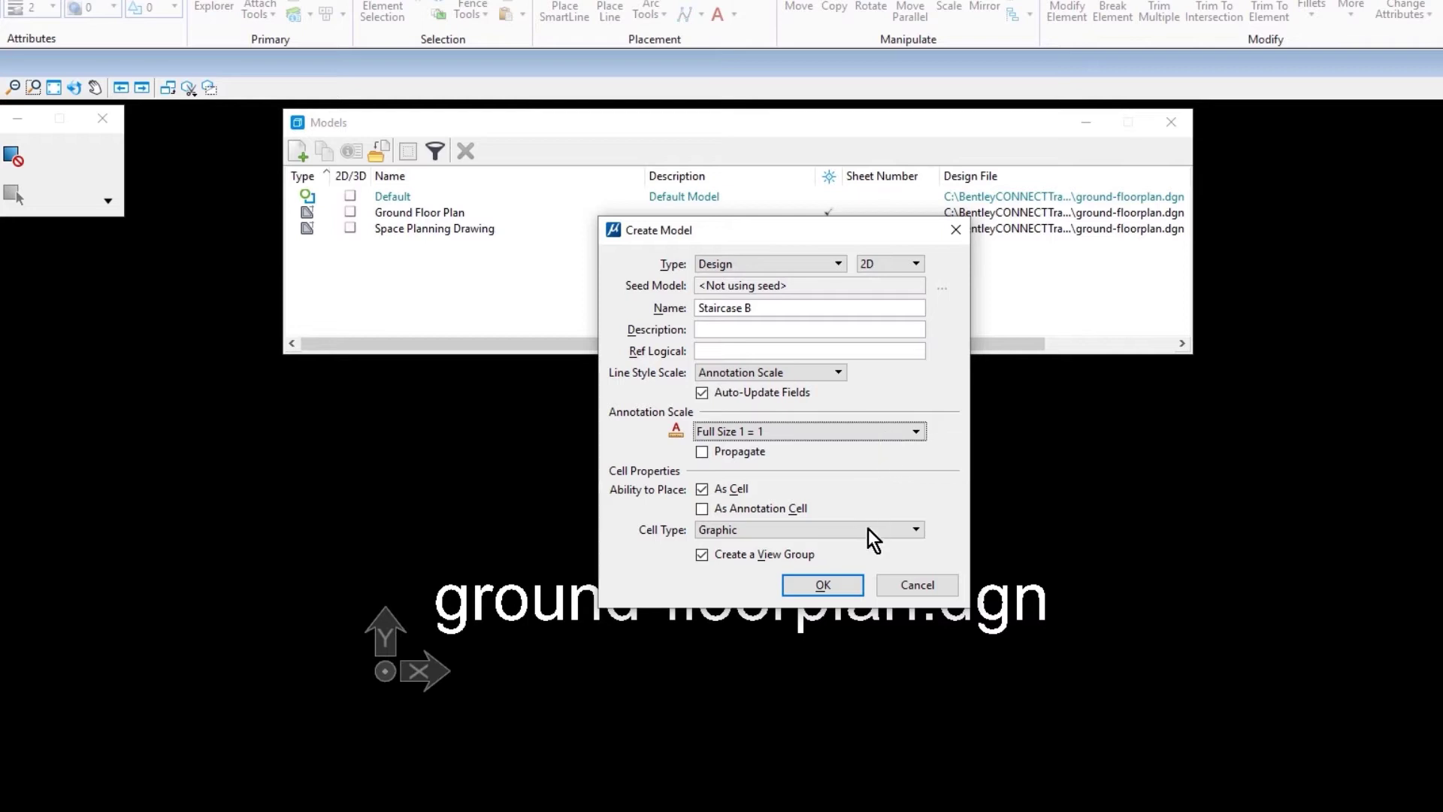
- Create the Staircase B model and change its annotation scale to 1:20 in Properties
left_click(847, 590)
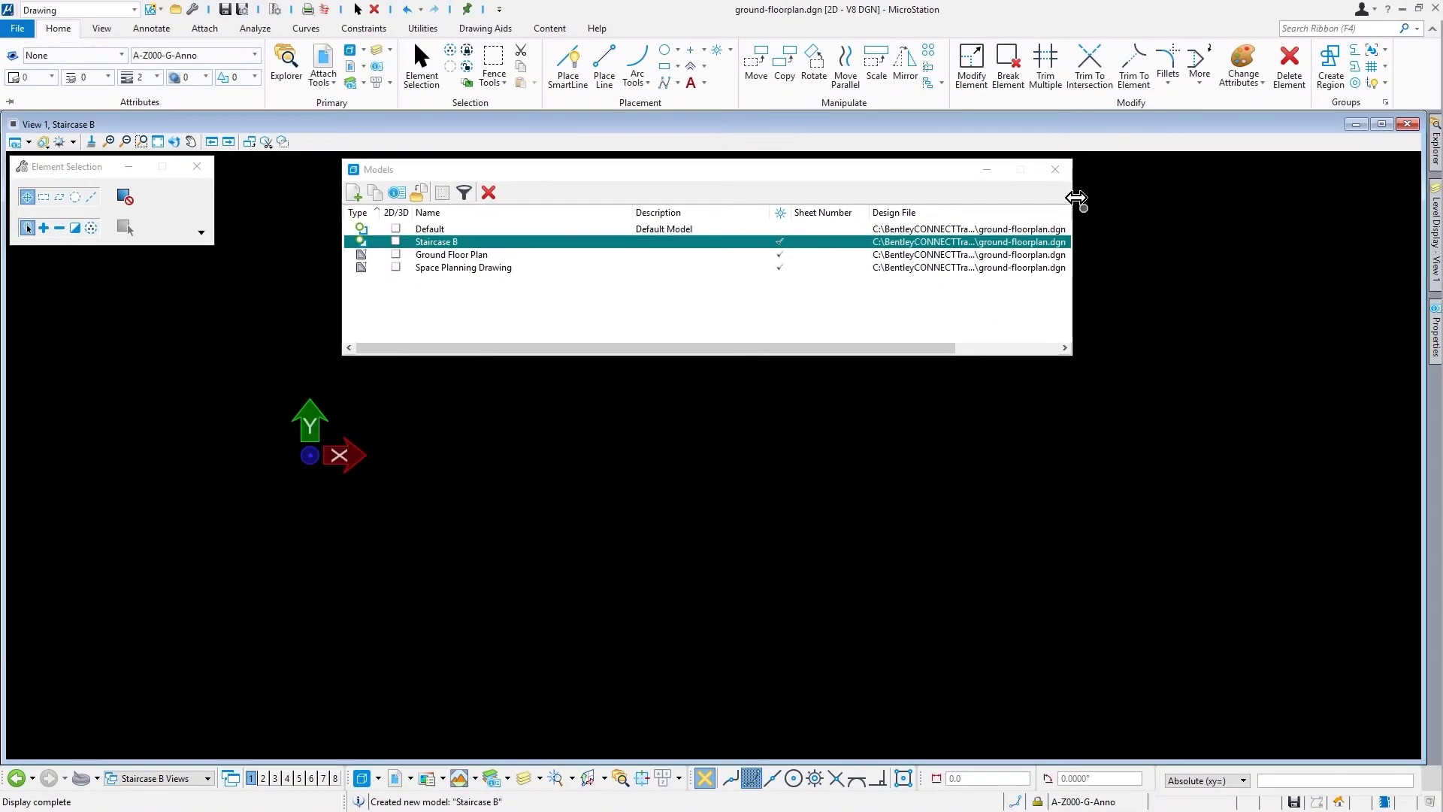
left_click(1056, 170)
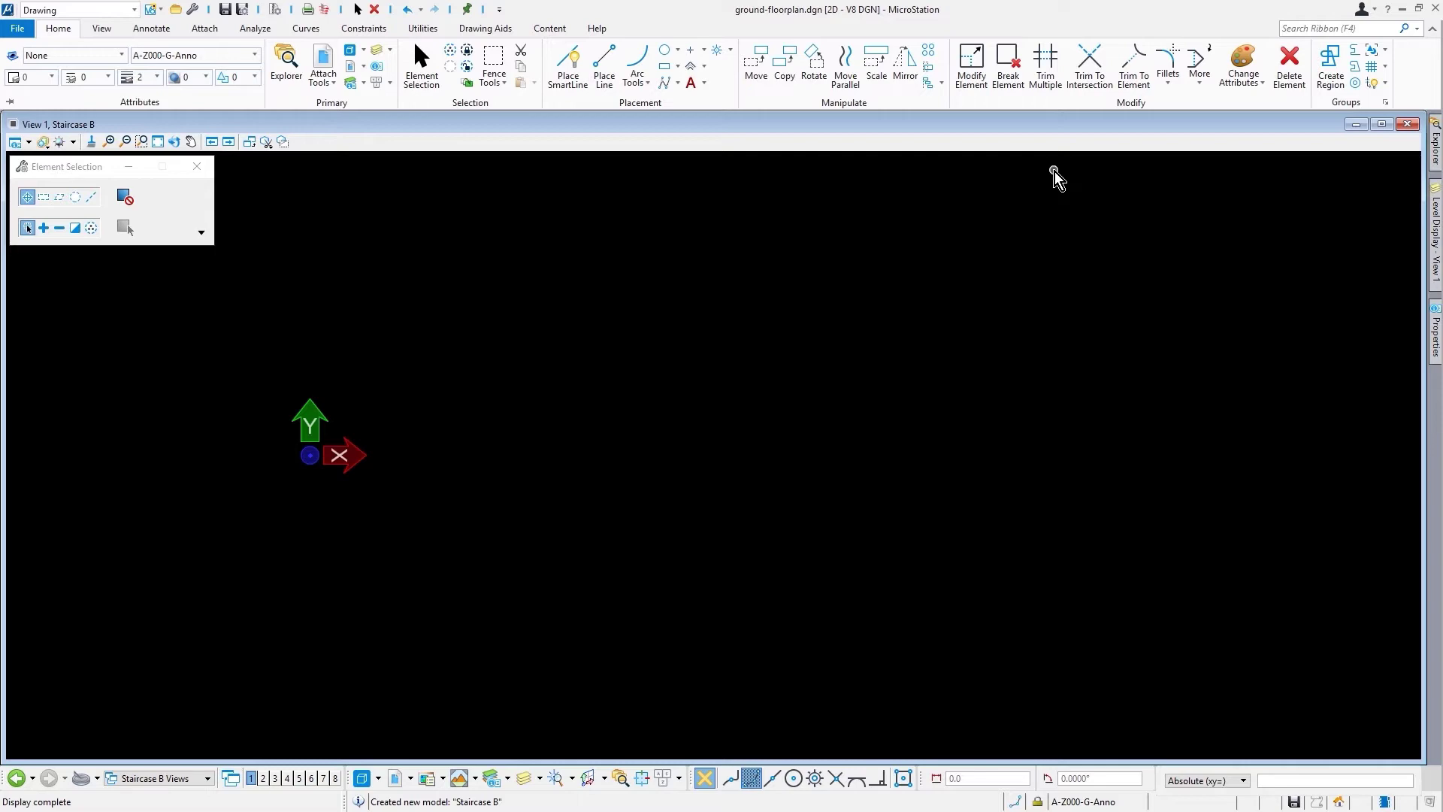
left_click(350, 53)
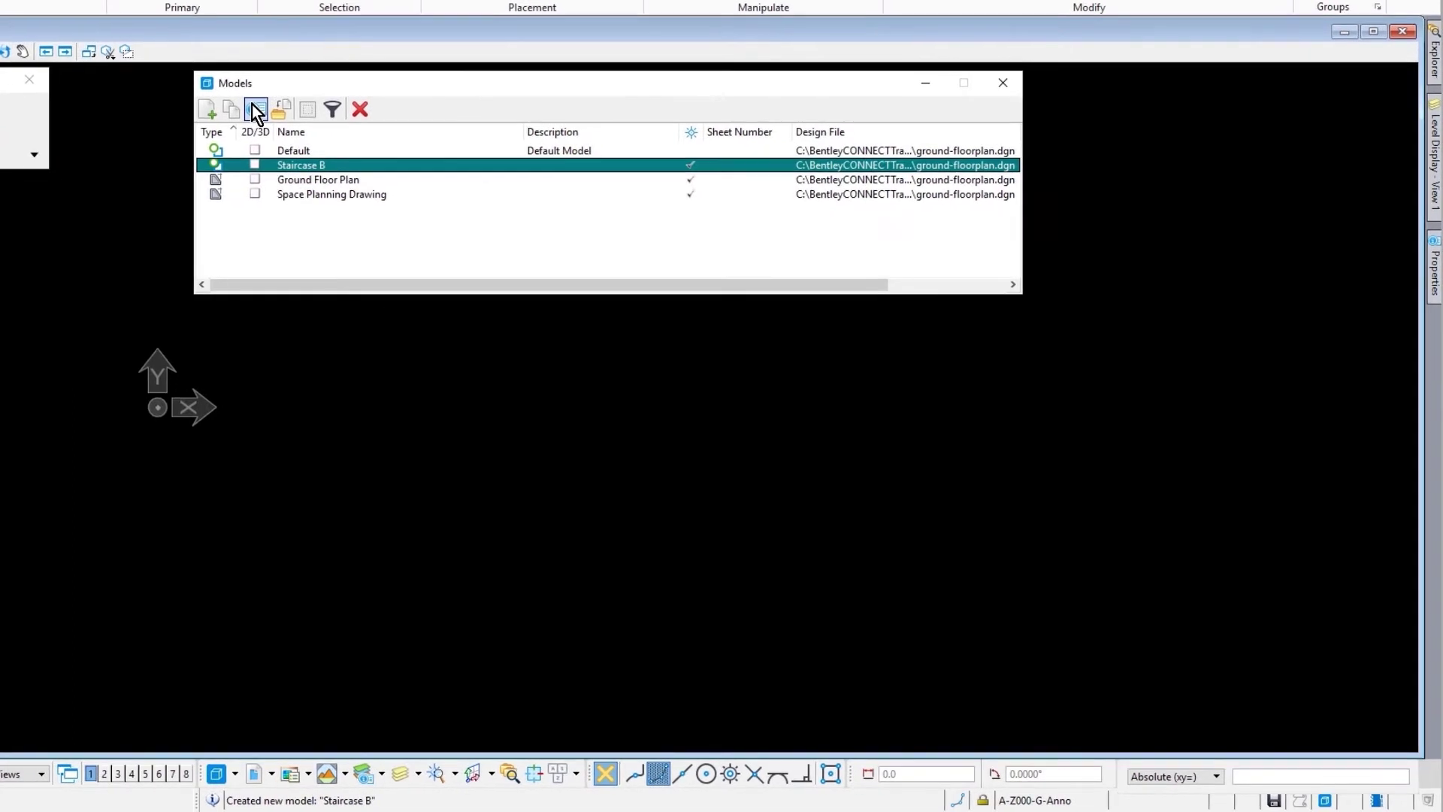
left_click(255, 111)
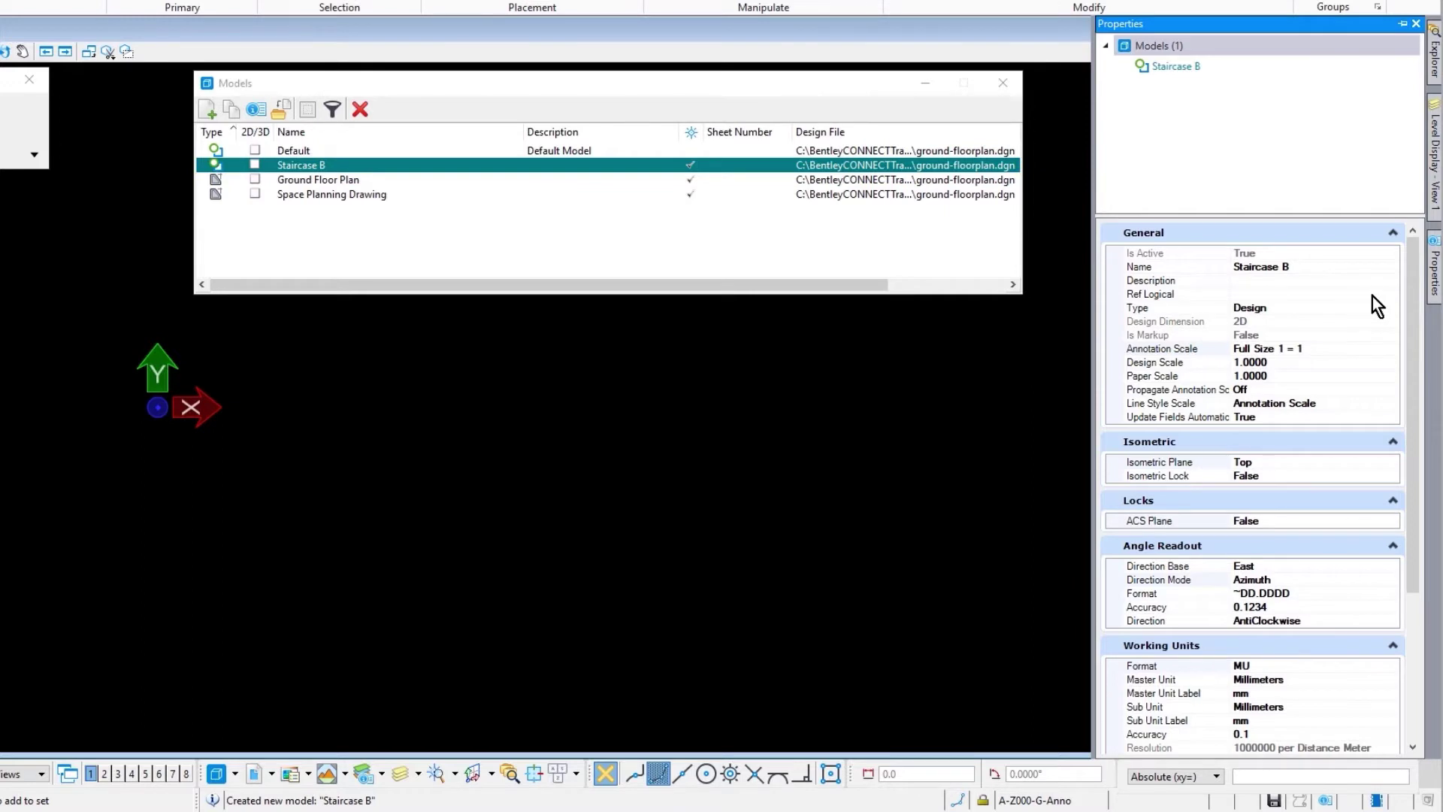
left_click(1356, 350)
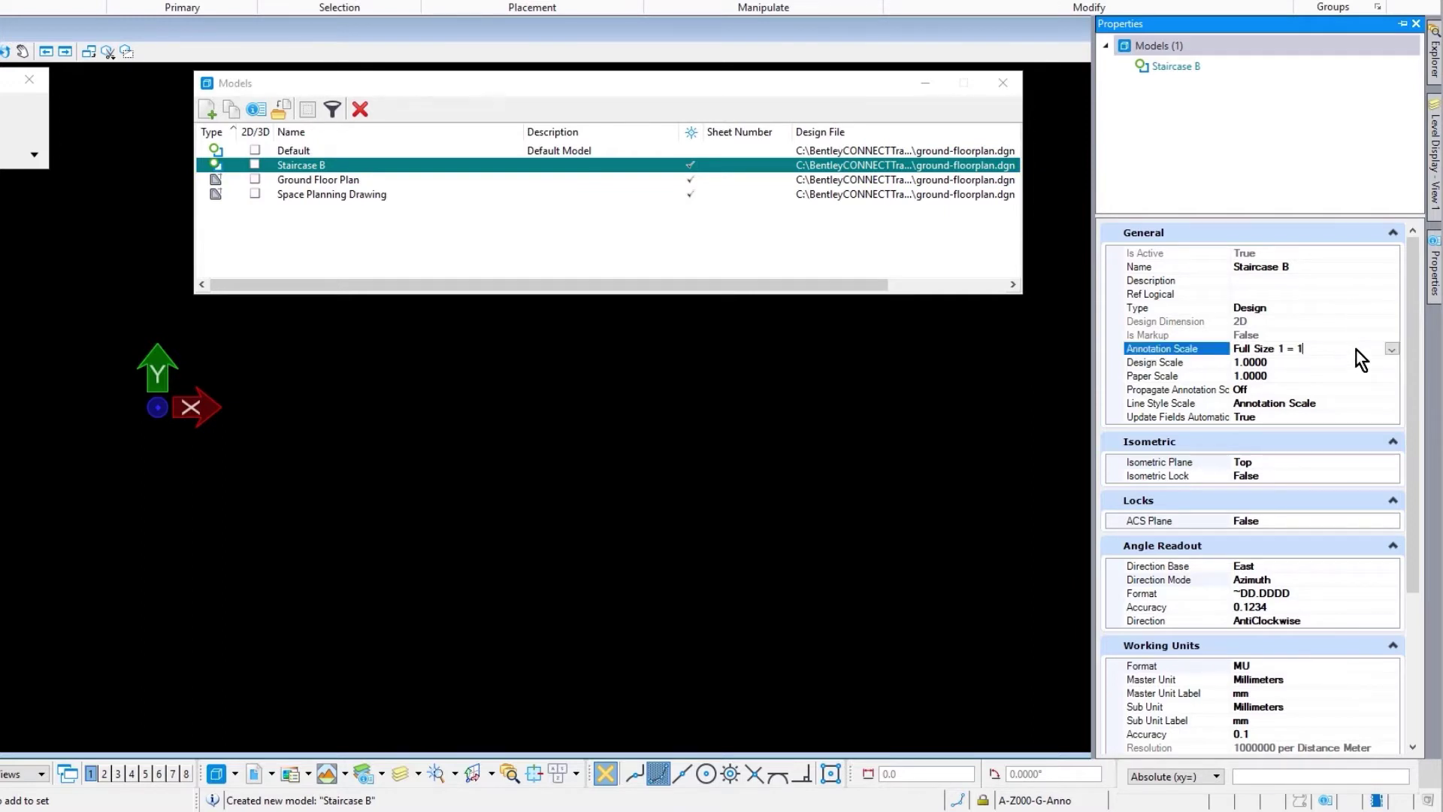
left_click(1392, 350)
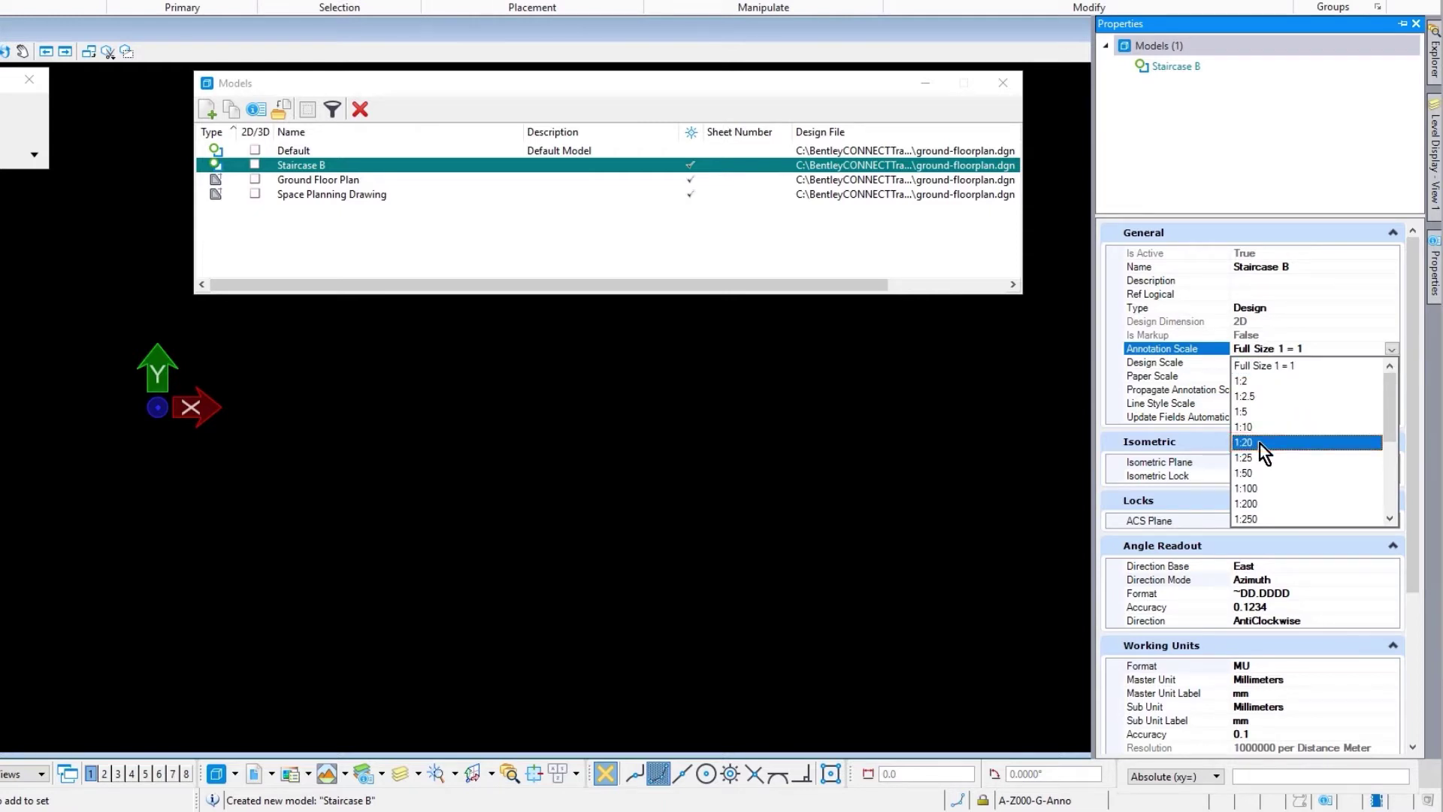
left_click(1260, 444)
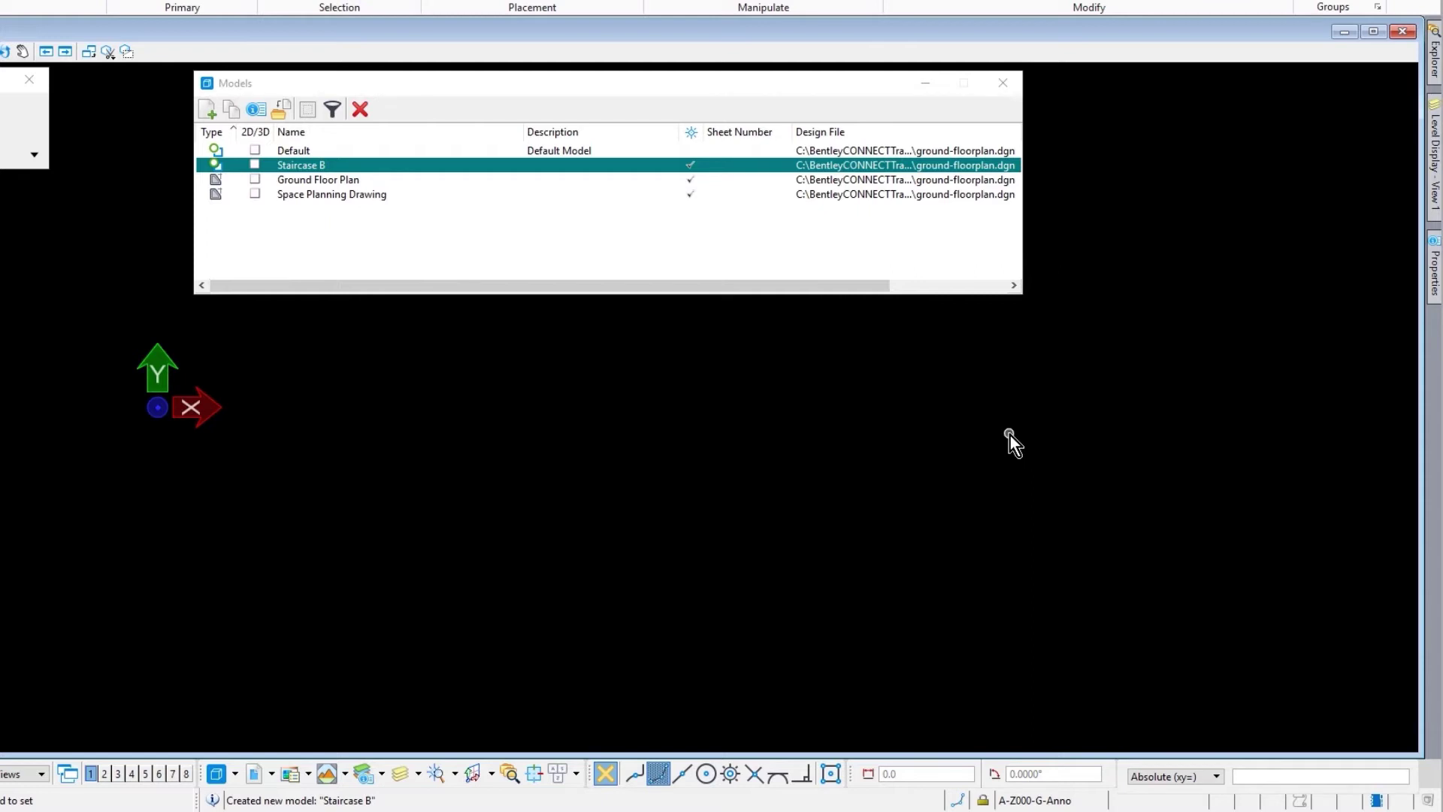
- Open the Ground Floor Plan model in View 1 and close the Models list
left_click(380, 183)
double_click(379, 183)
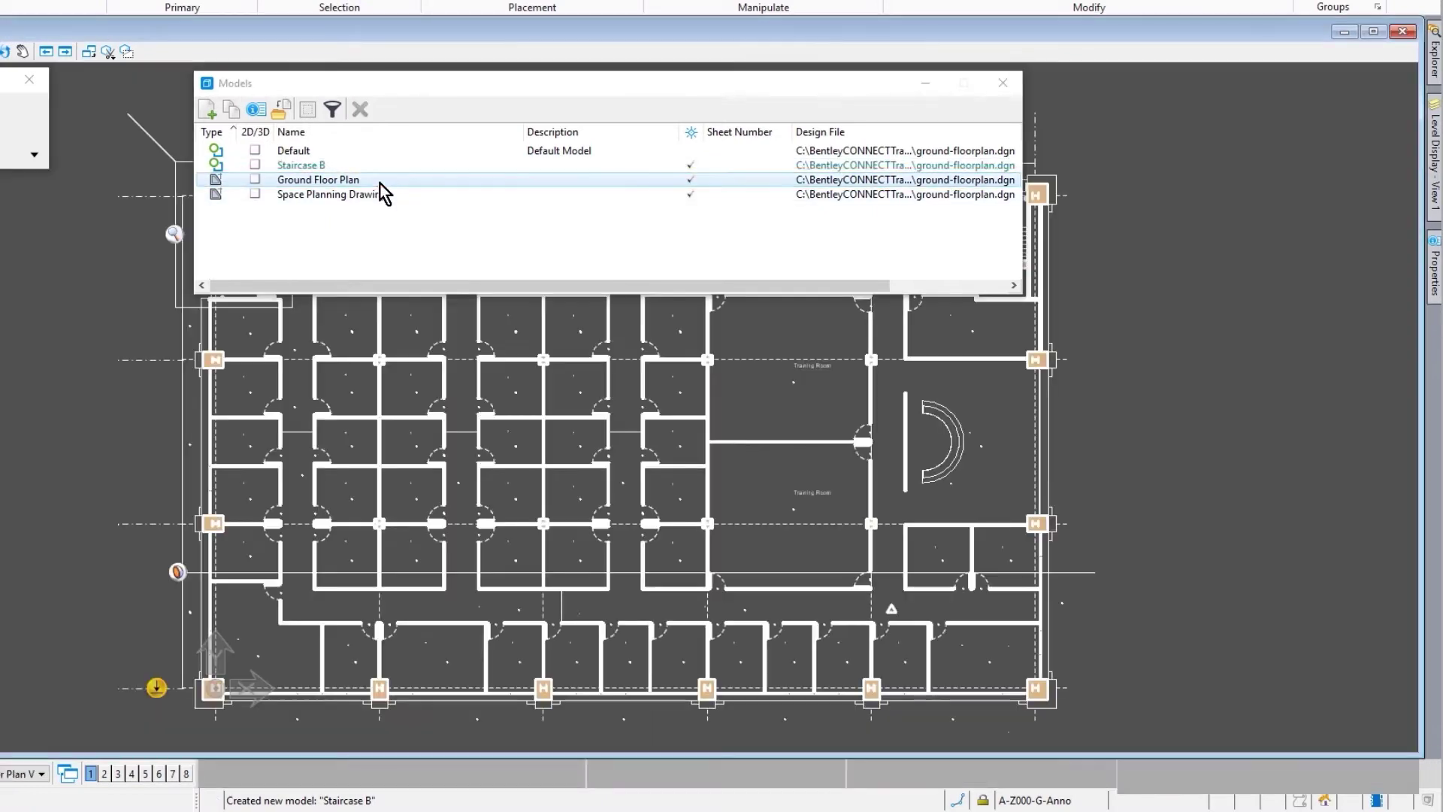
left_click(1003, 82)
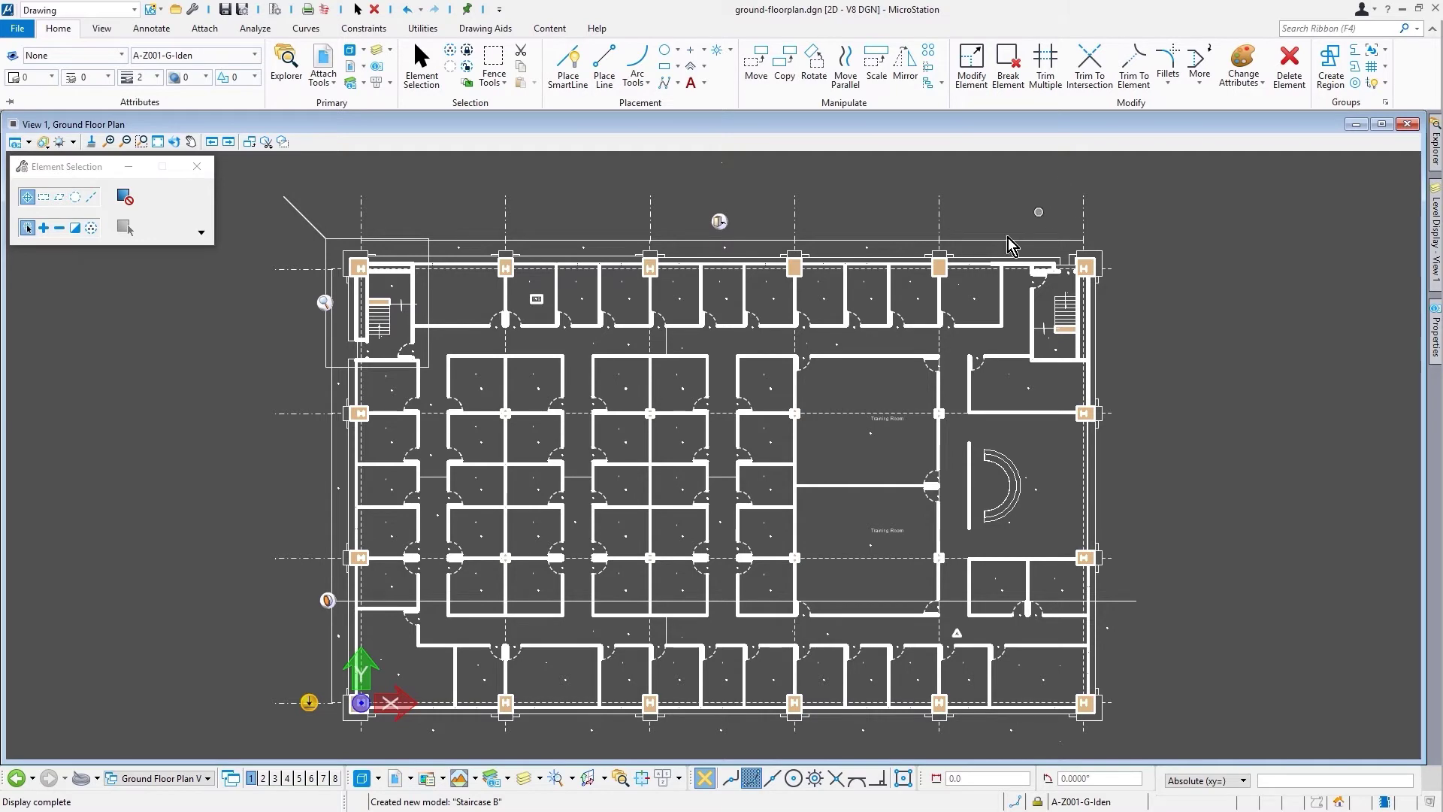
- Zoom in on the plan until the boxed room 120 label is large and readable
scroll(469, 242, "up", 2)
scroll(469, 240, "up", 3)
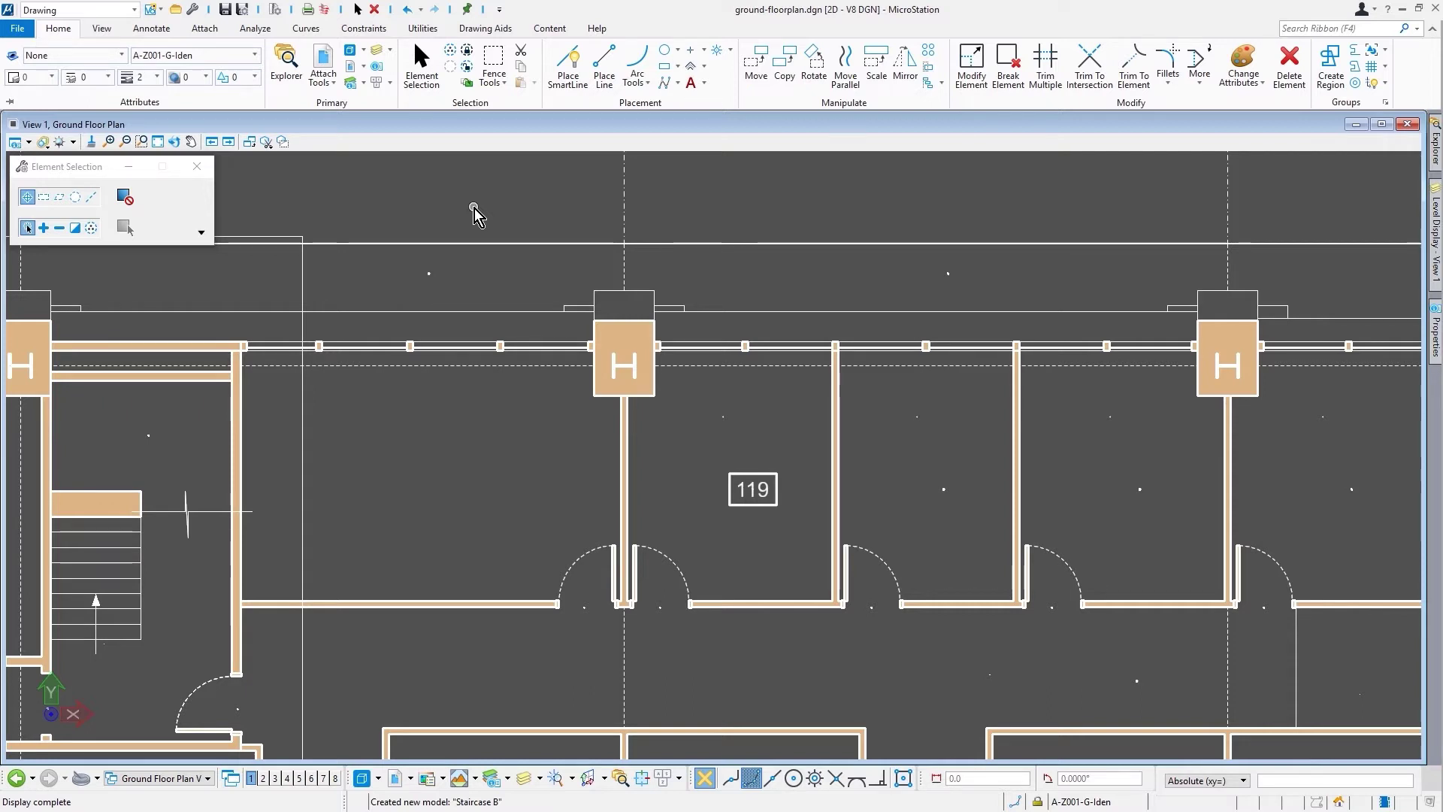
scroll(970, 496, "up", 5)
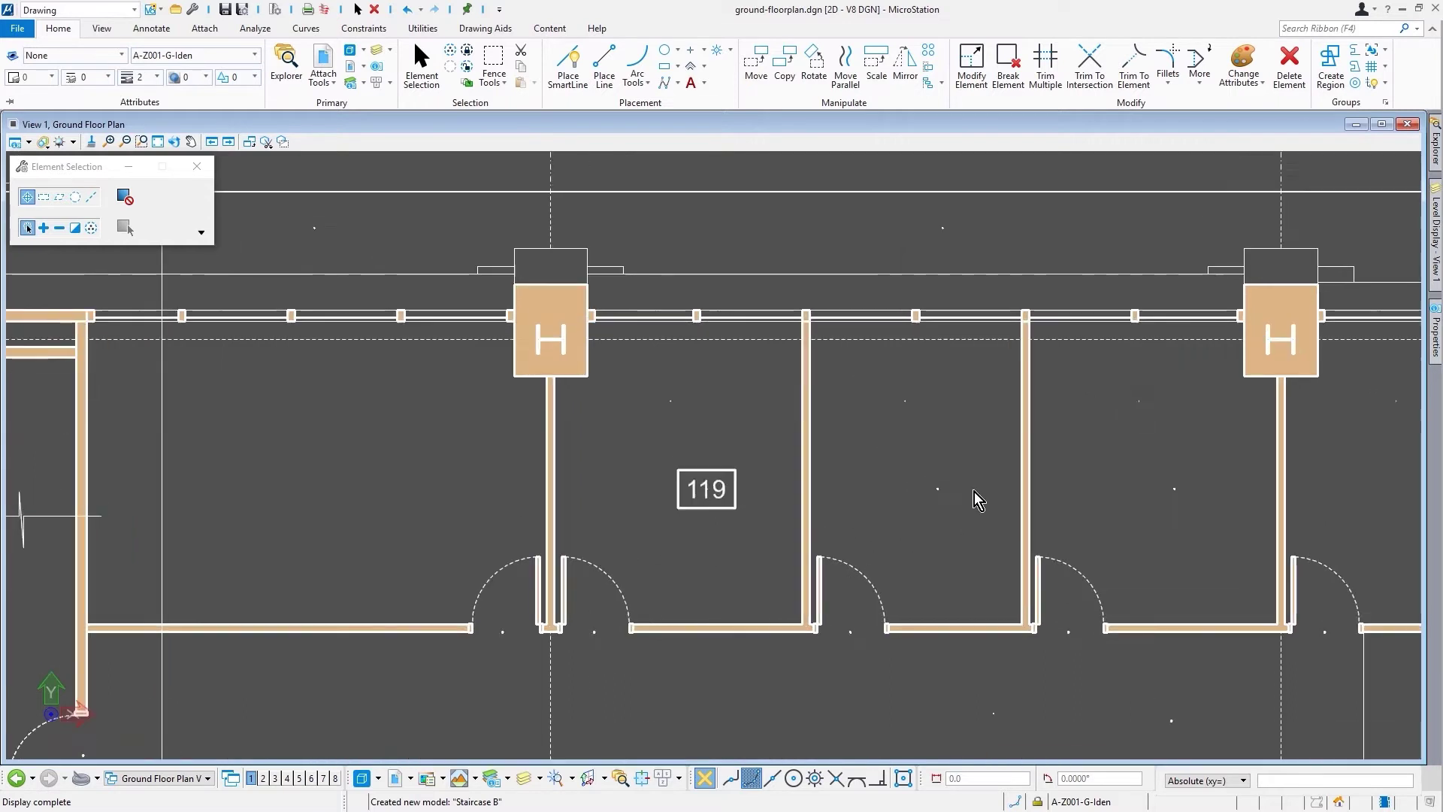
scroll(951, 497, "up", 5)
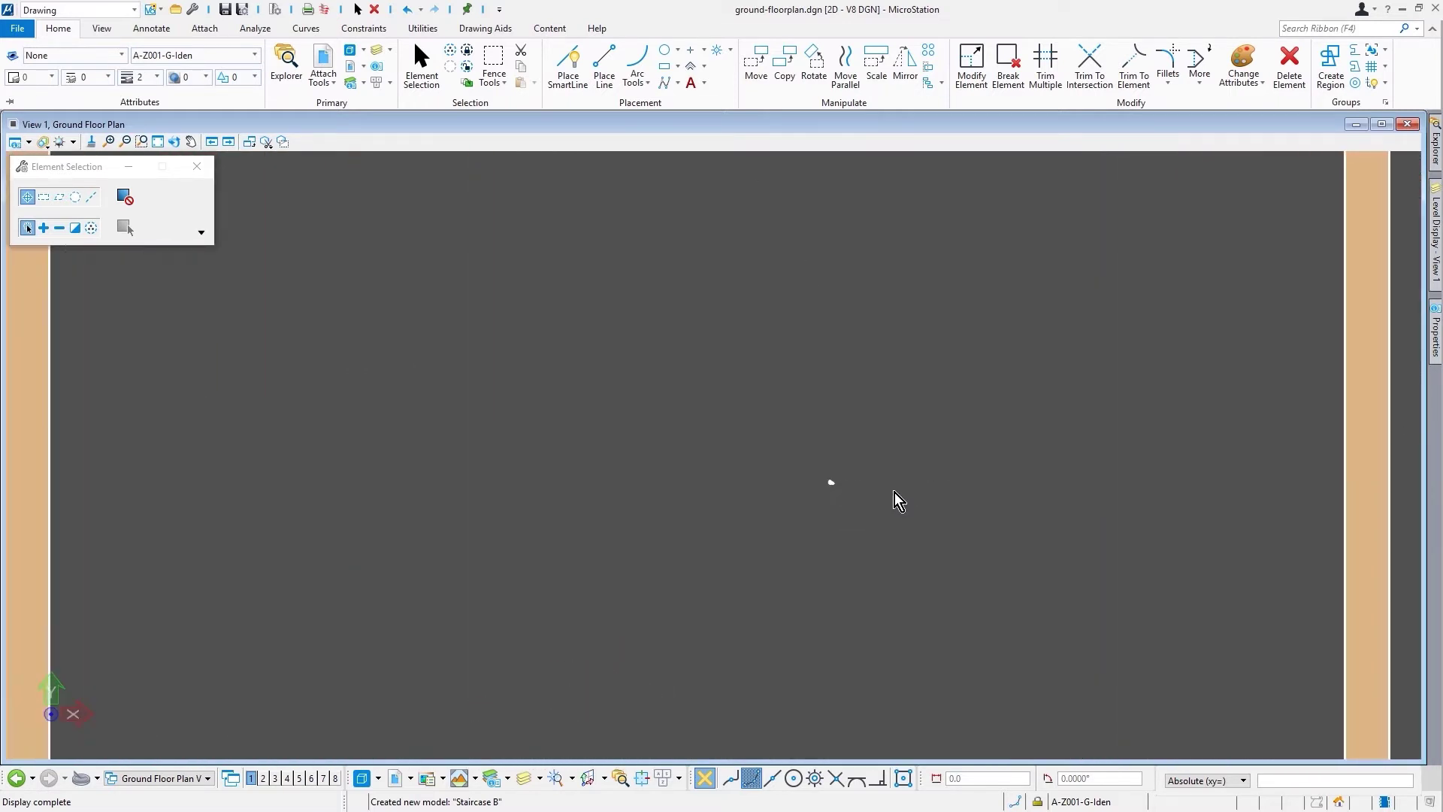
scroll(803, 474, "up", 5)
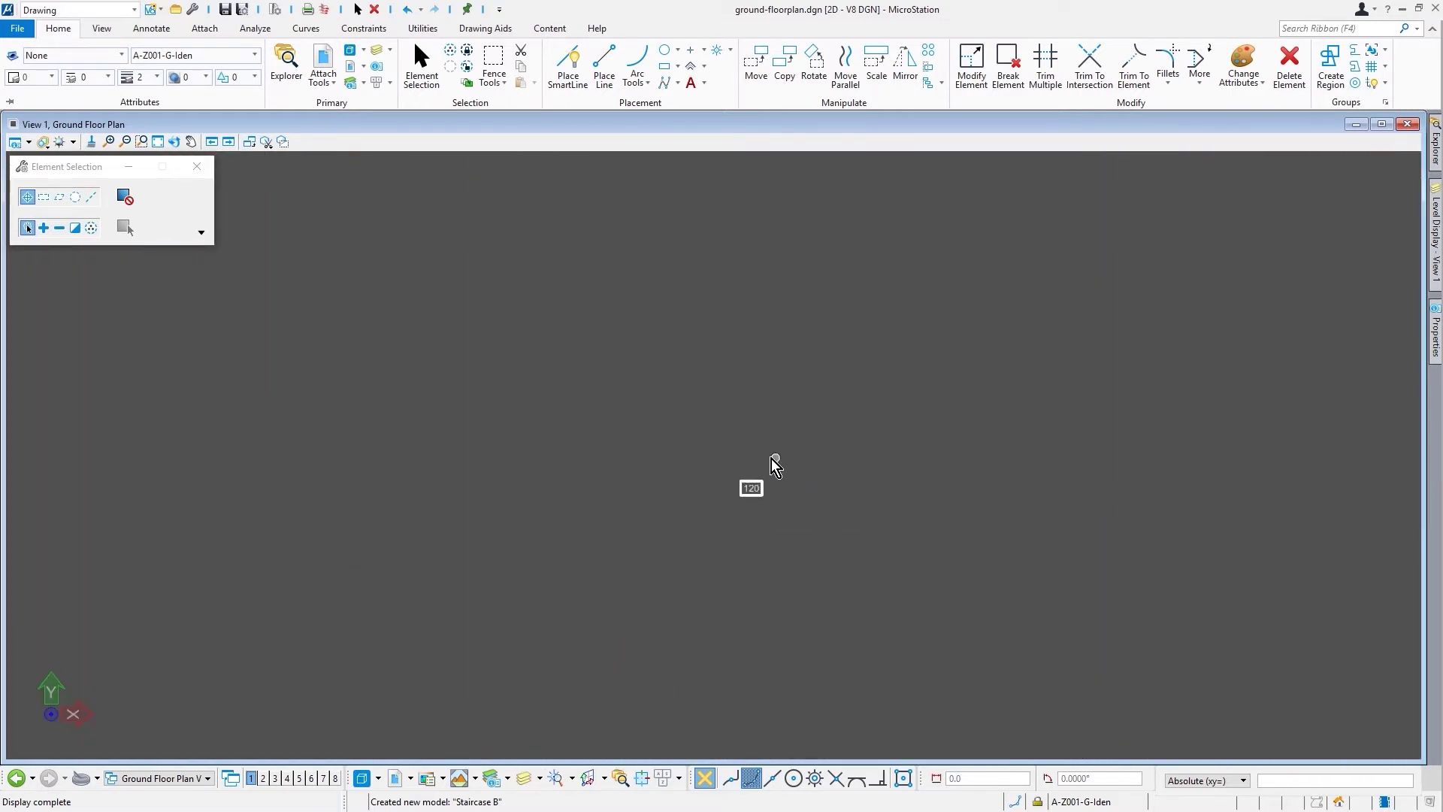
scroll(782, 505, "up", 4)
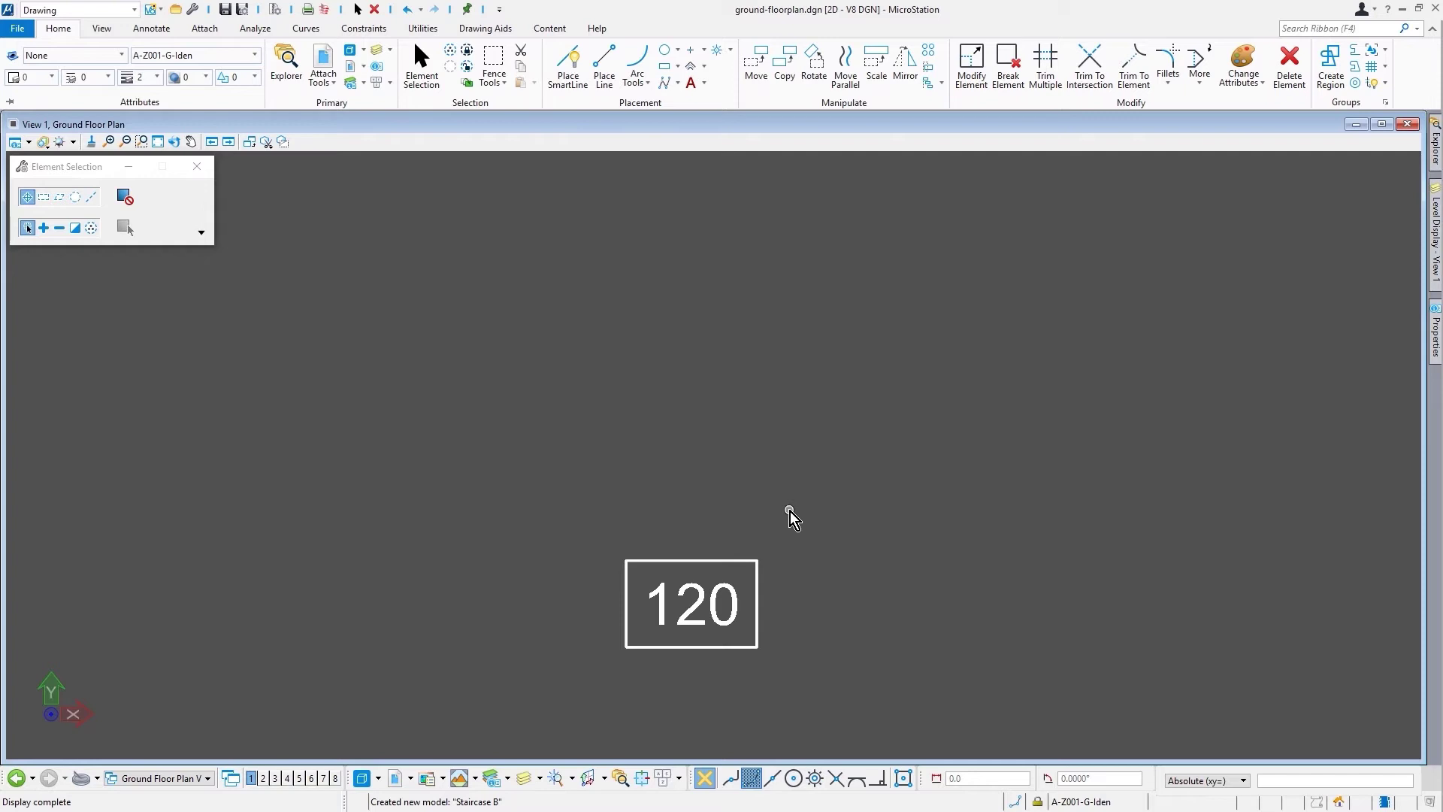
mouse_move(790, 517)
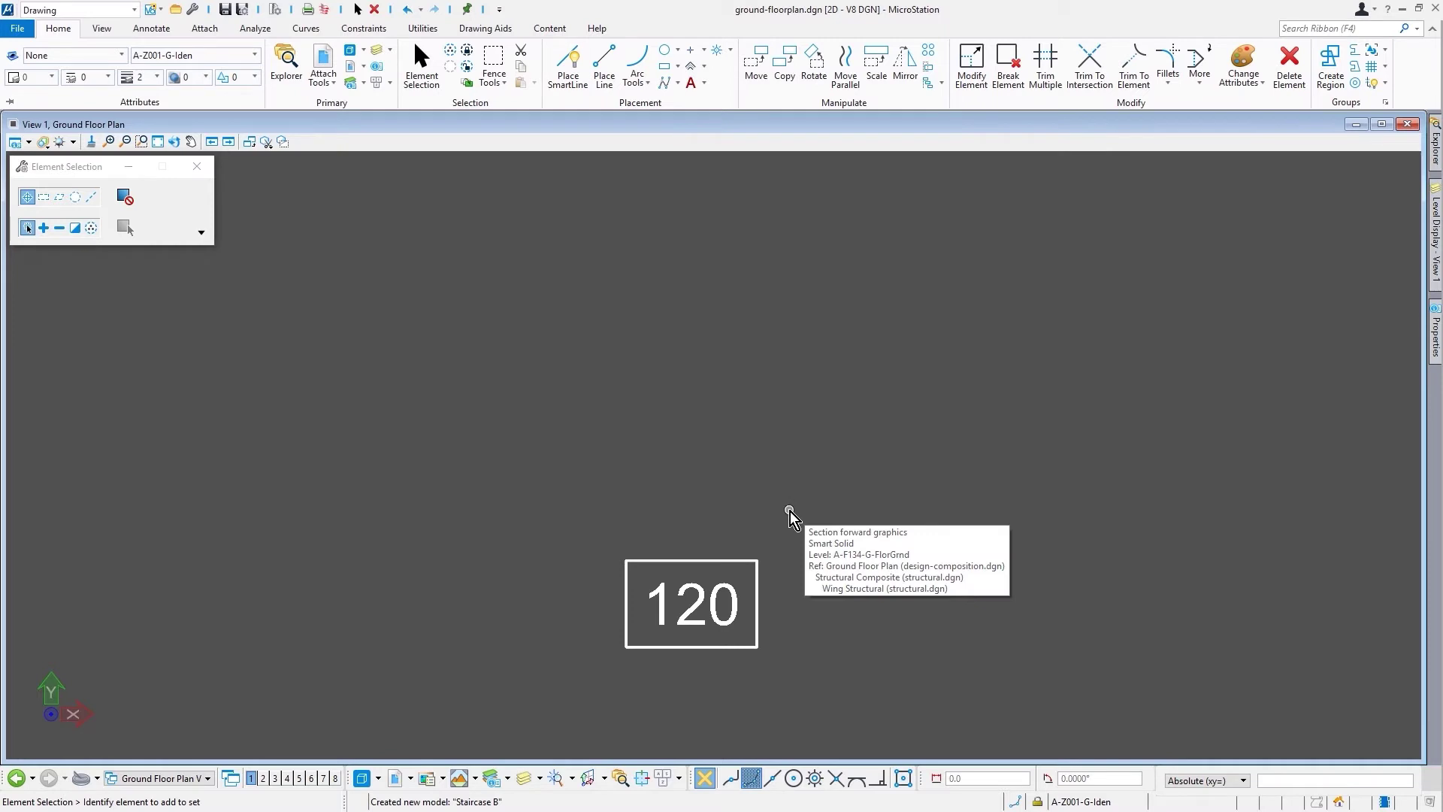
- Start Place Text and open the Text Styles dialog to review the T2.5 mm style
left_click(157, 31)
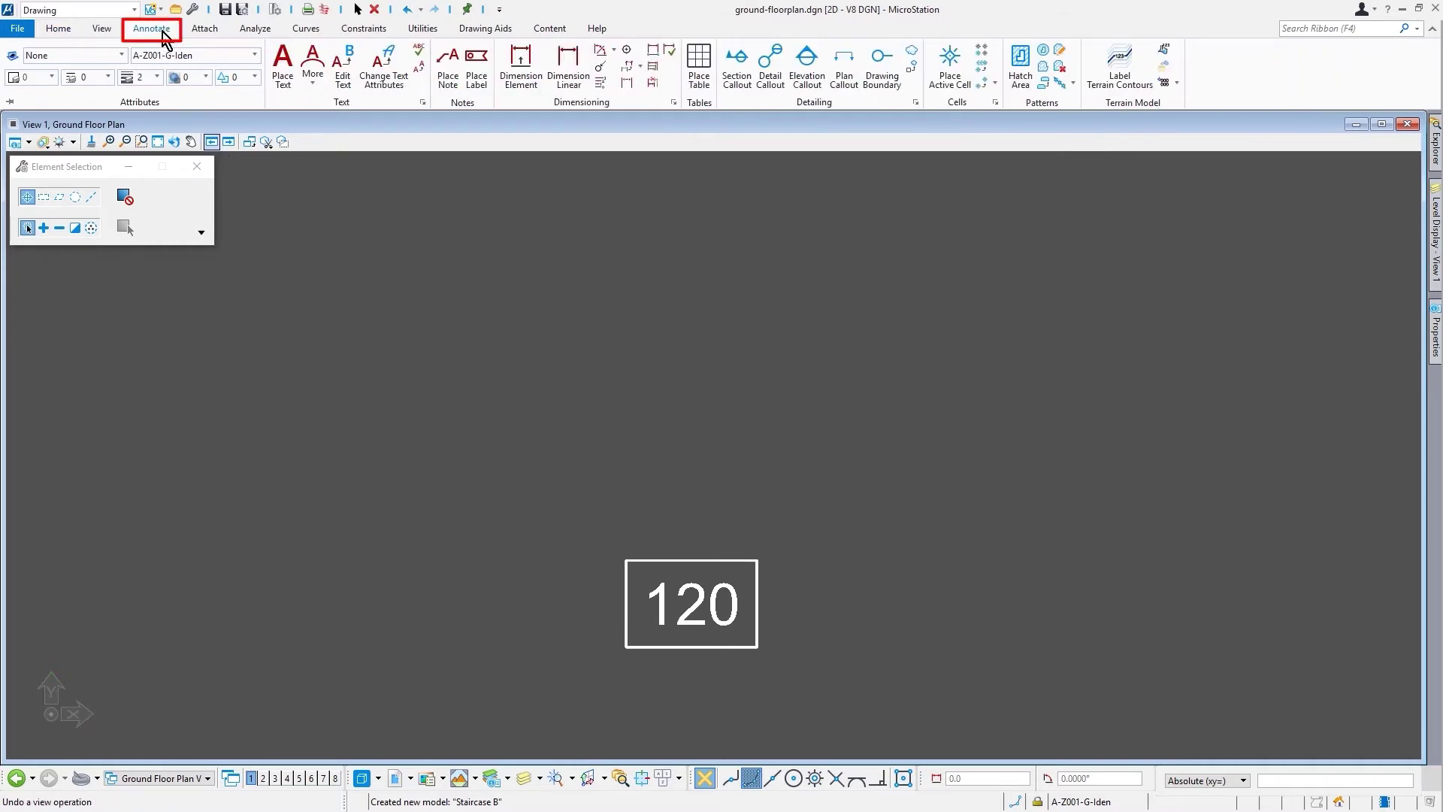
left_click(285, 66)
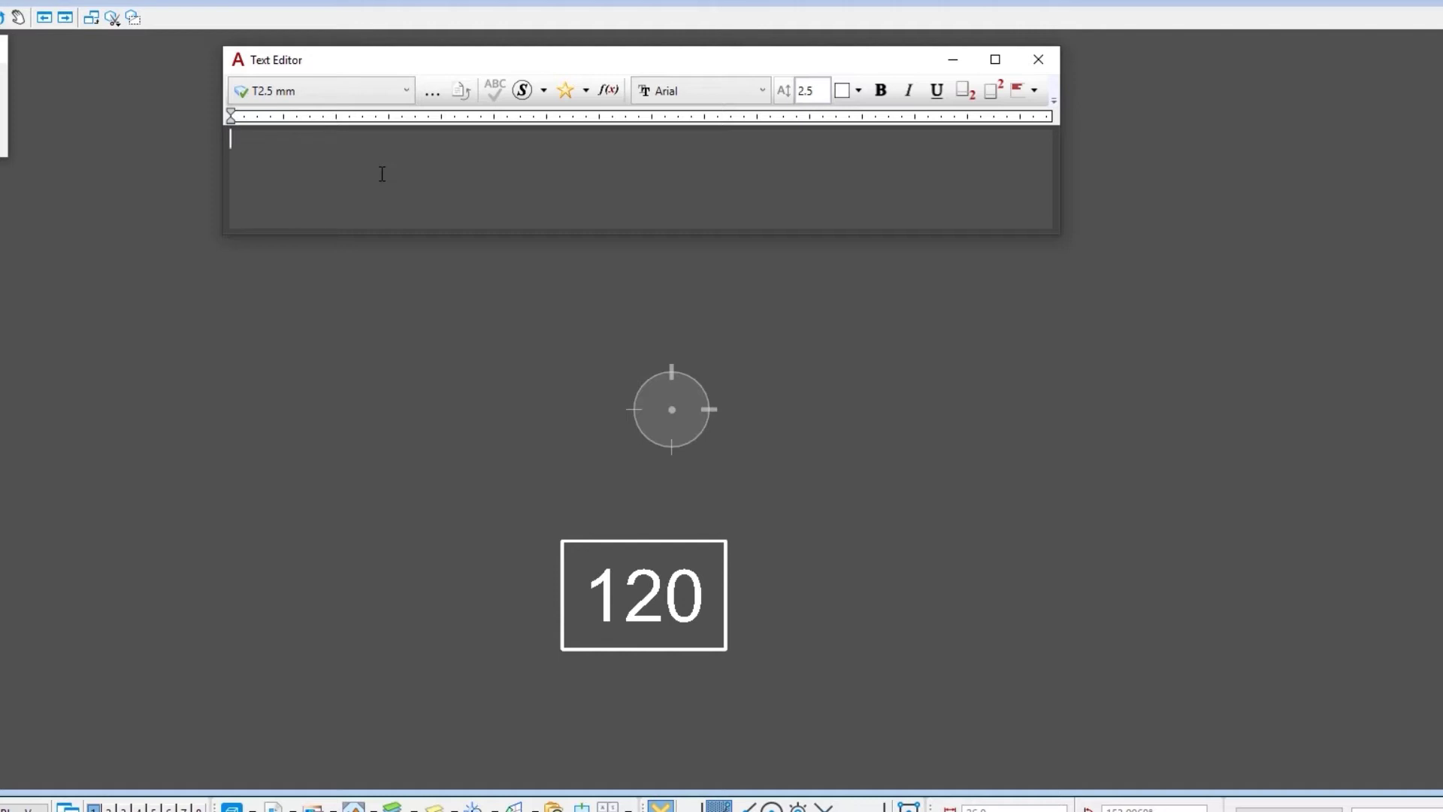
left_click(376, 91)
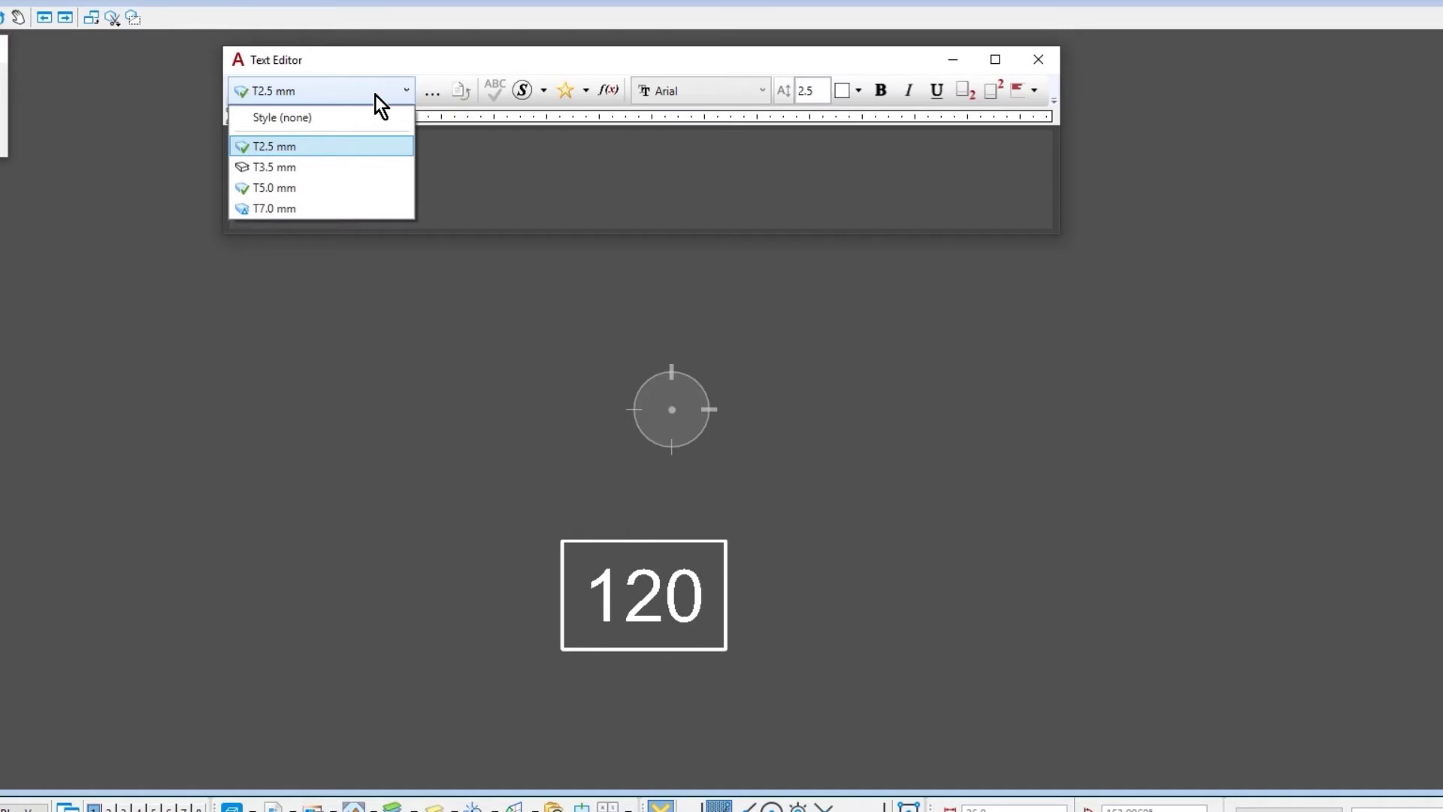
left_click(426, 58)
left_click(434, 93)
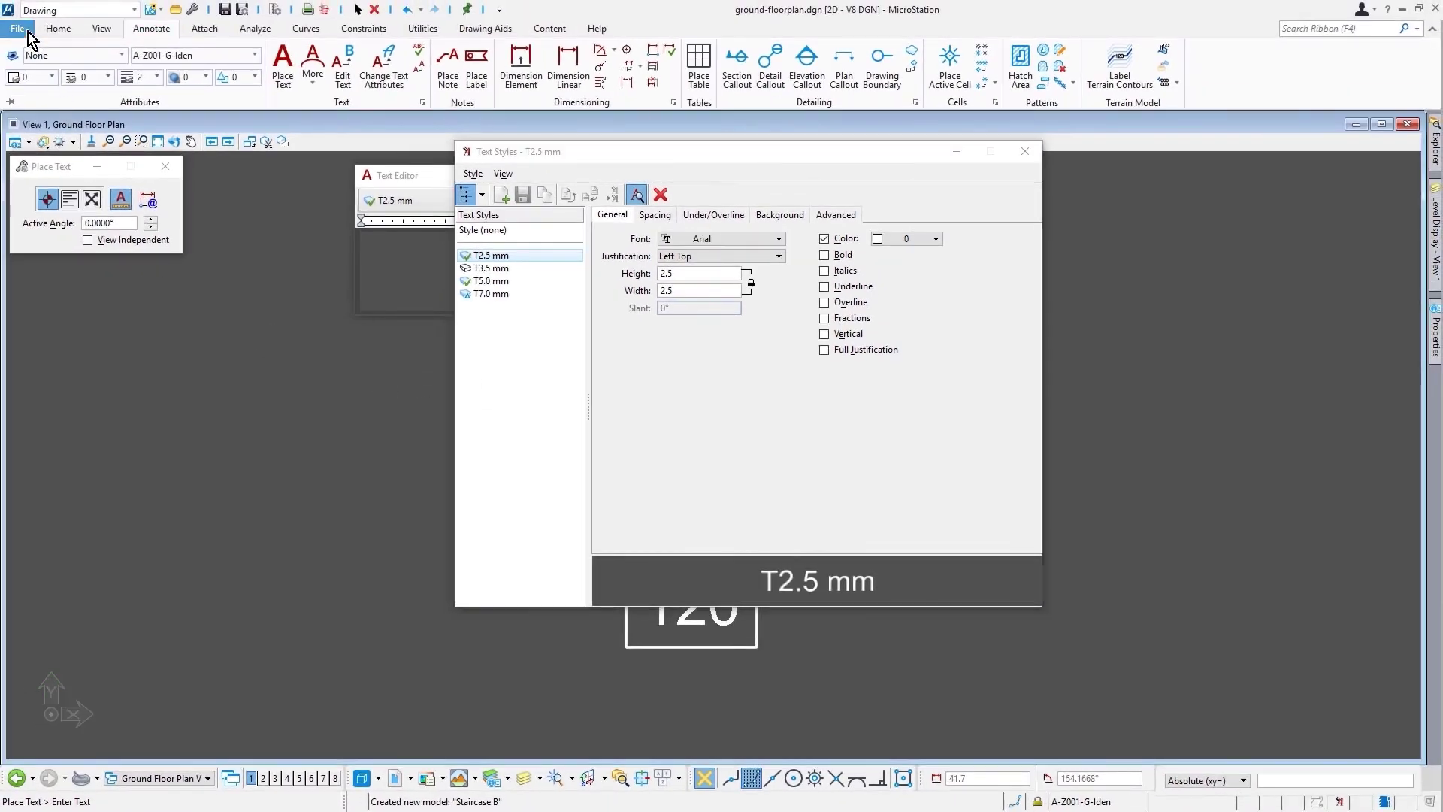
- Check in Design File Settings that working units are millimetres, then return to the drawing
left_click(23, 28)
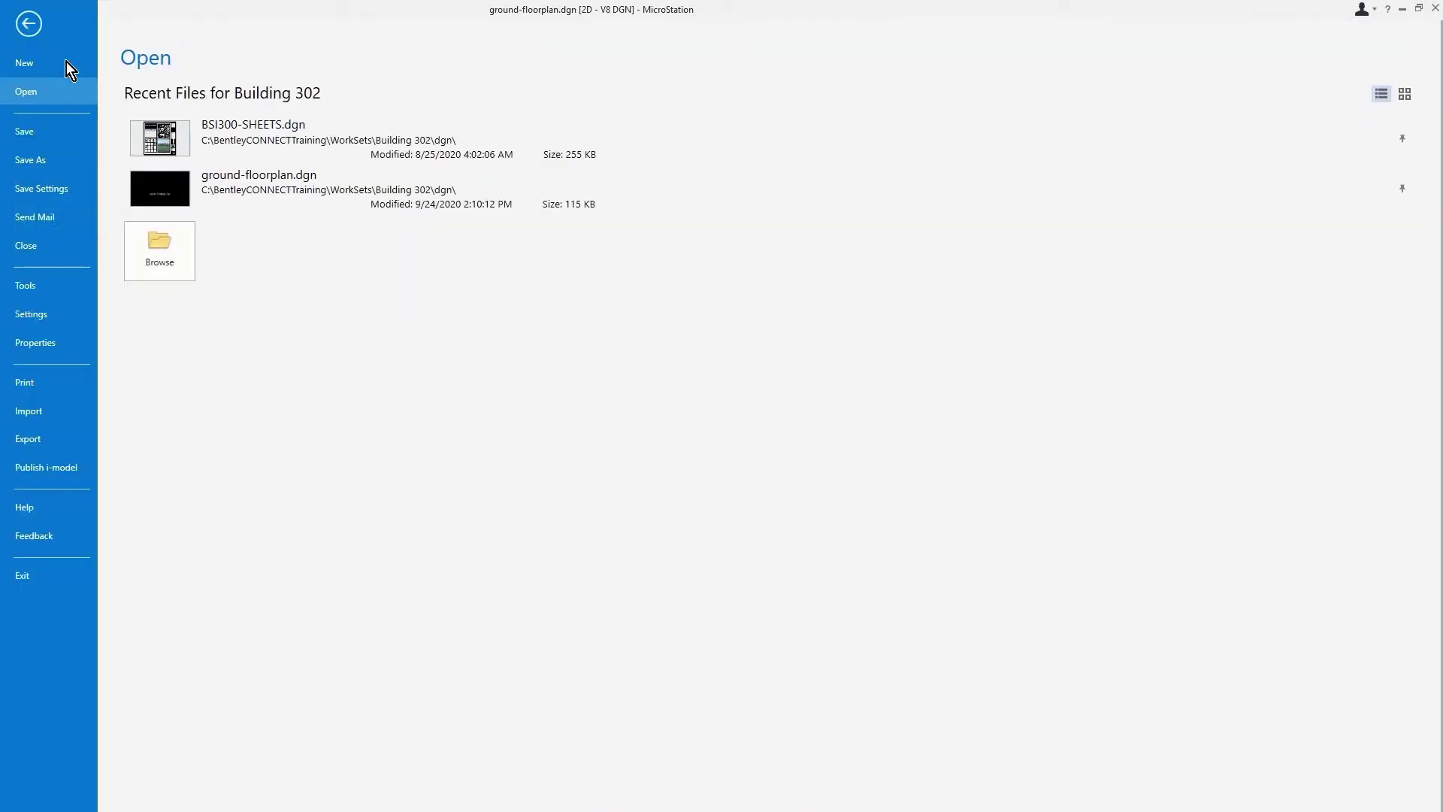
left_click(64, 312)
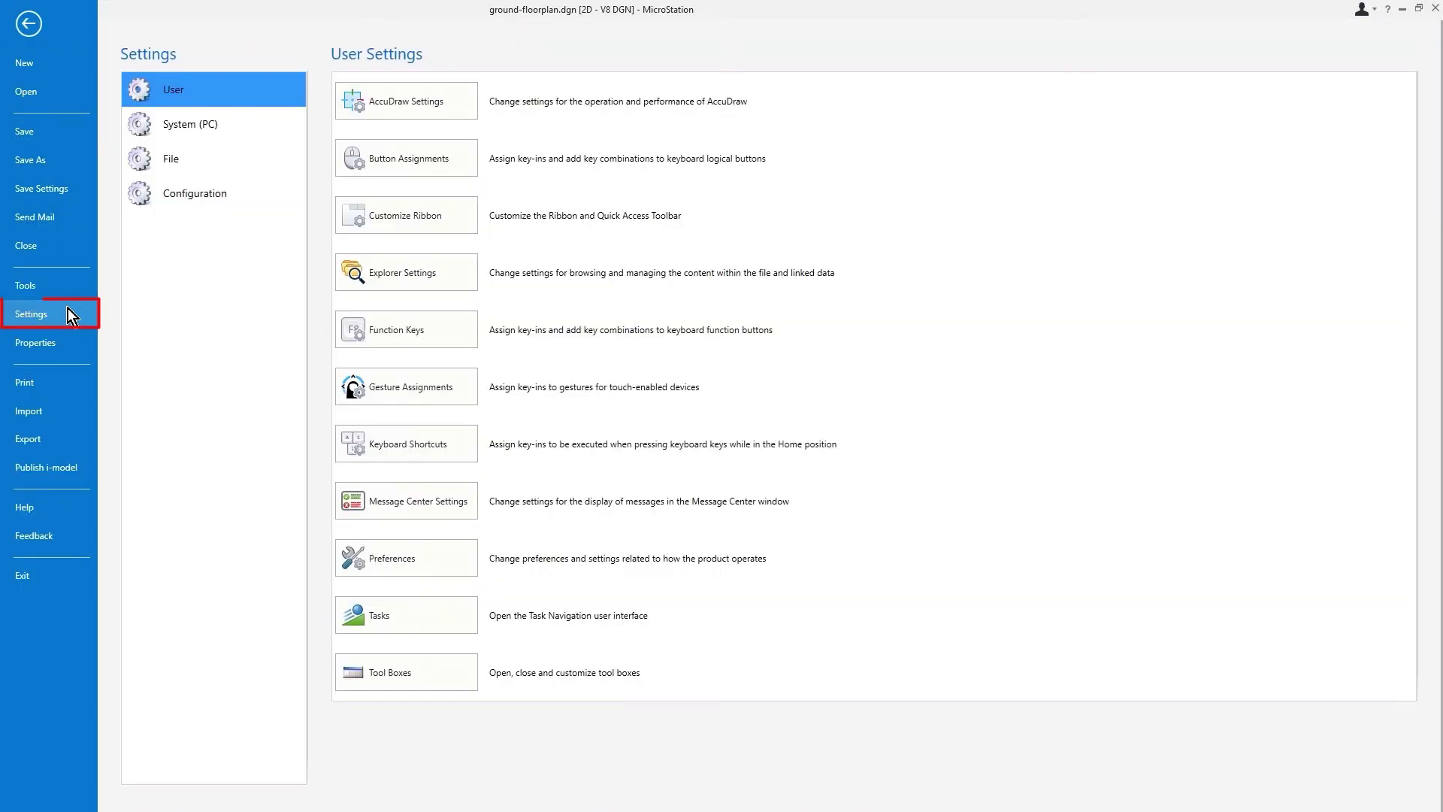
left_click(241, 166)
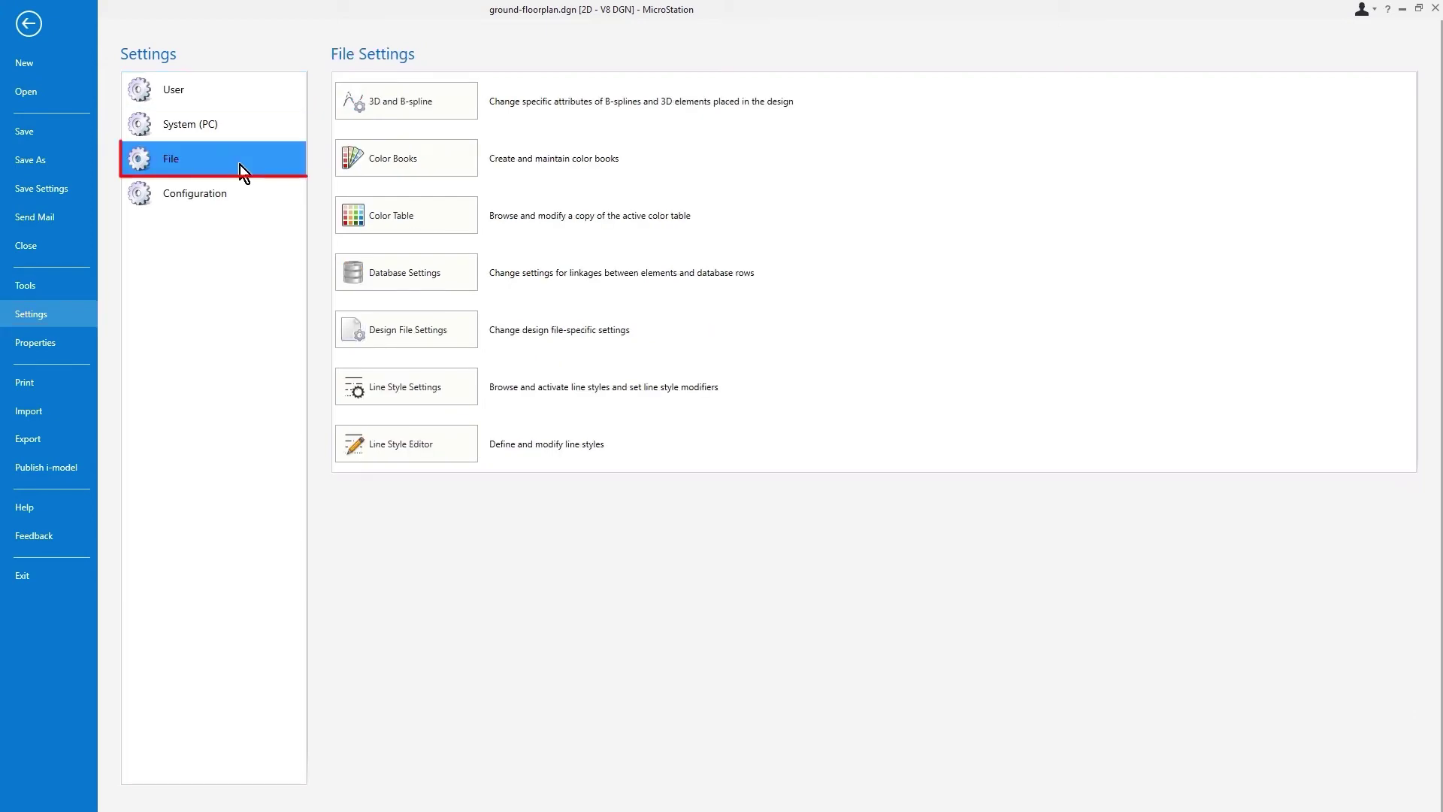
left_click(426, 331)
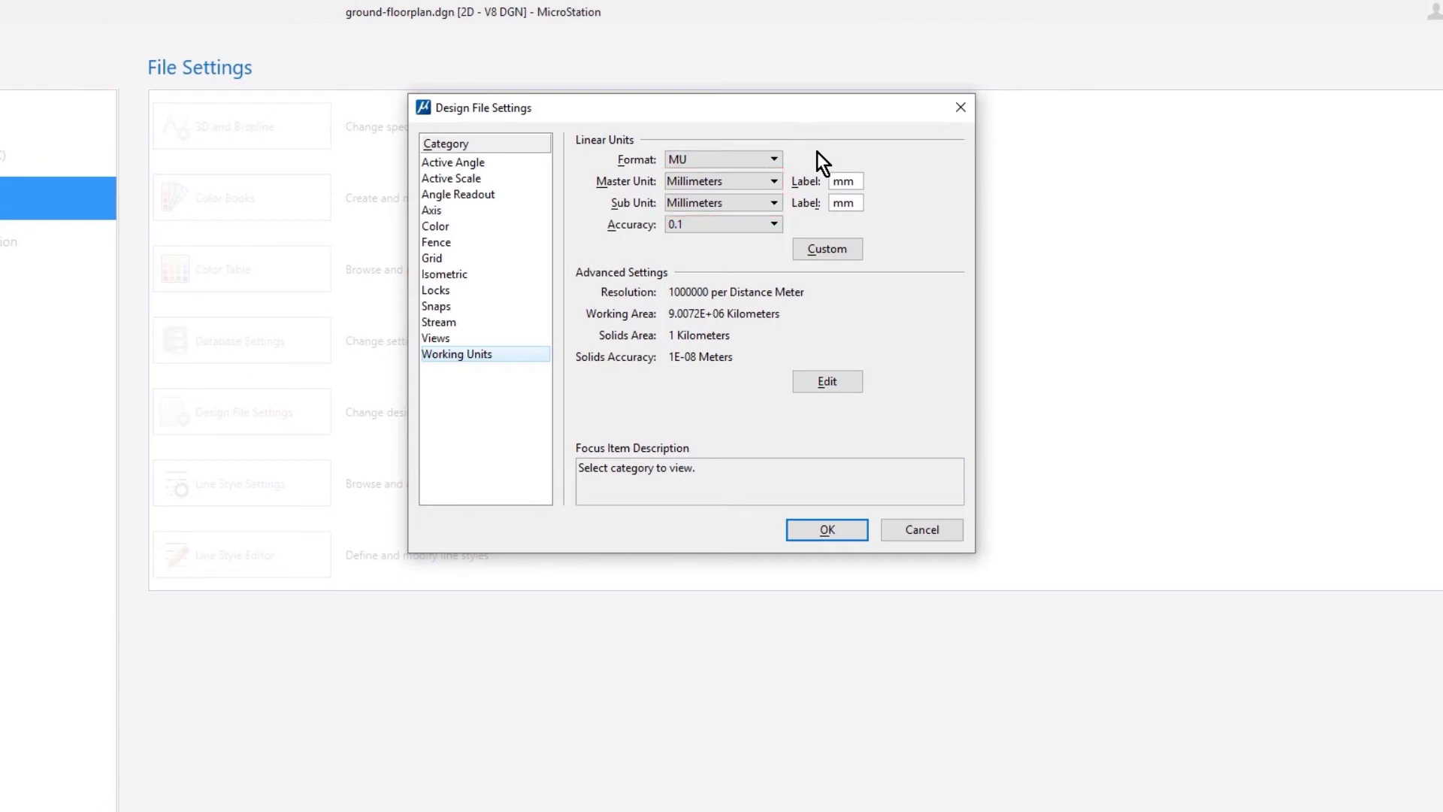
left_click(961, 108)
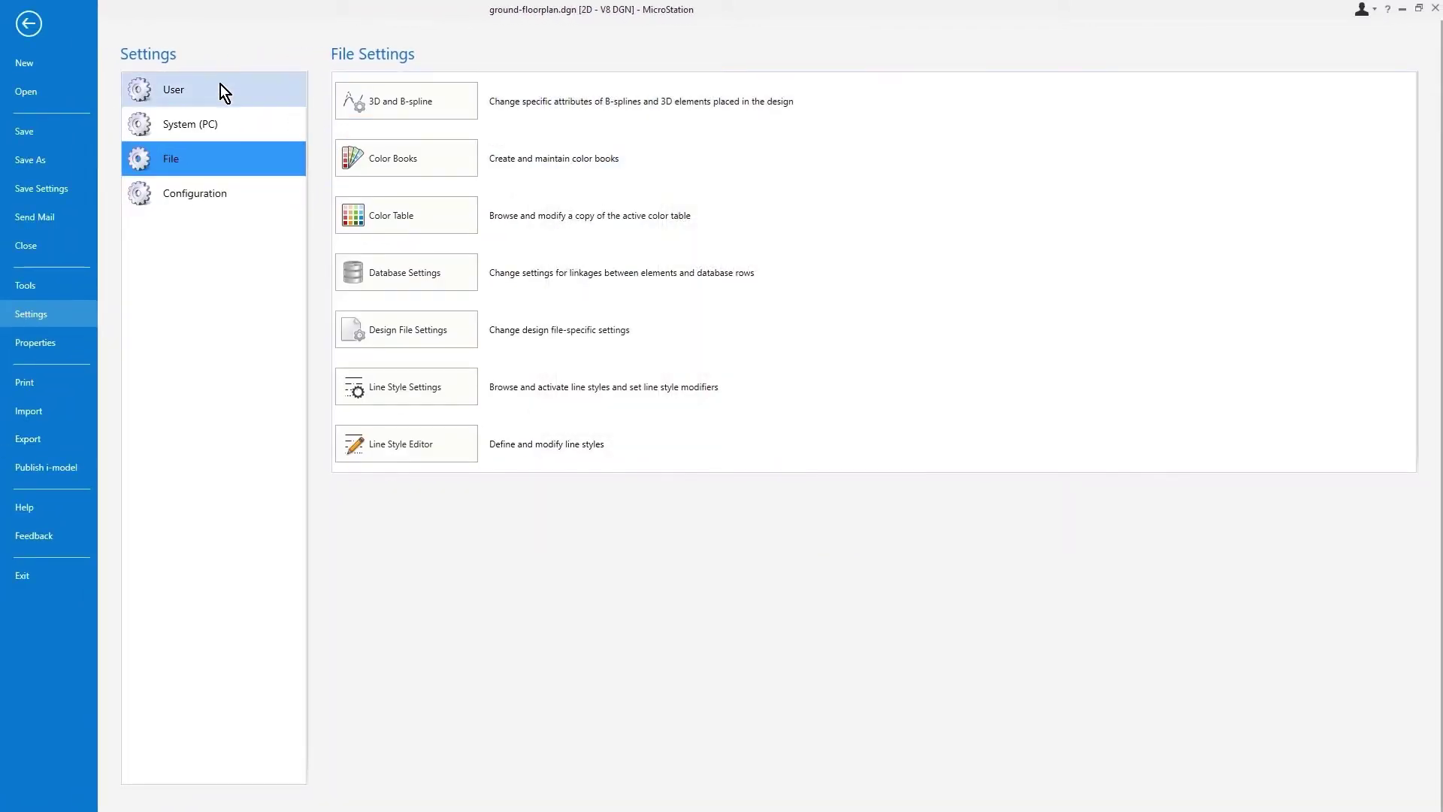
left_click(33, 27)
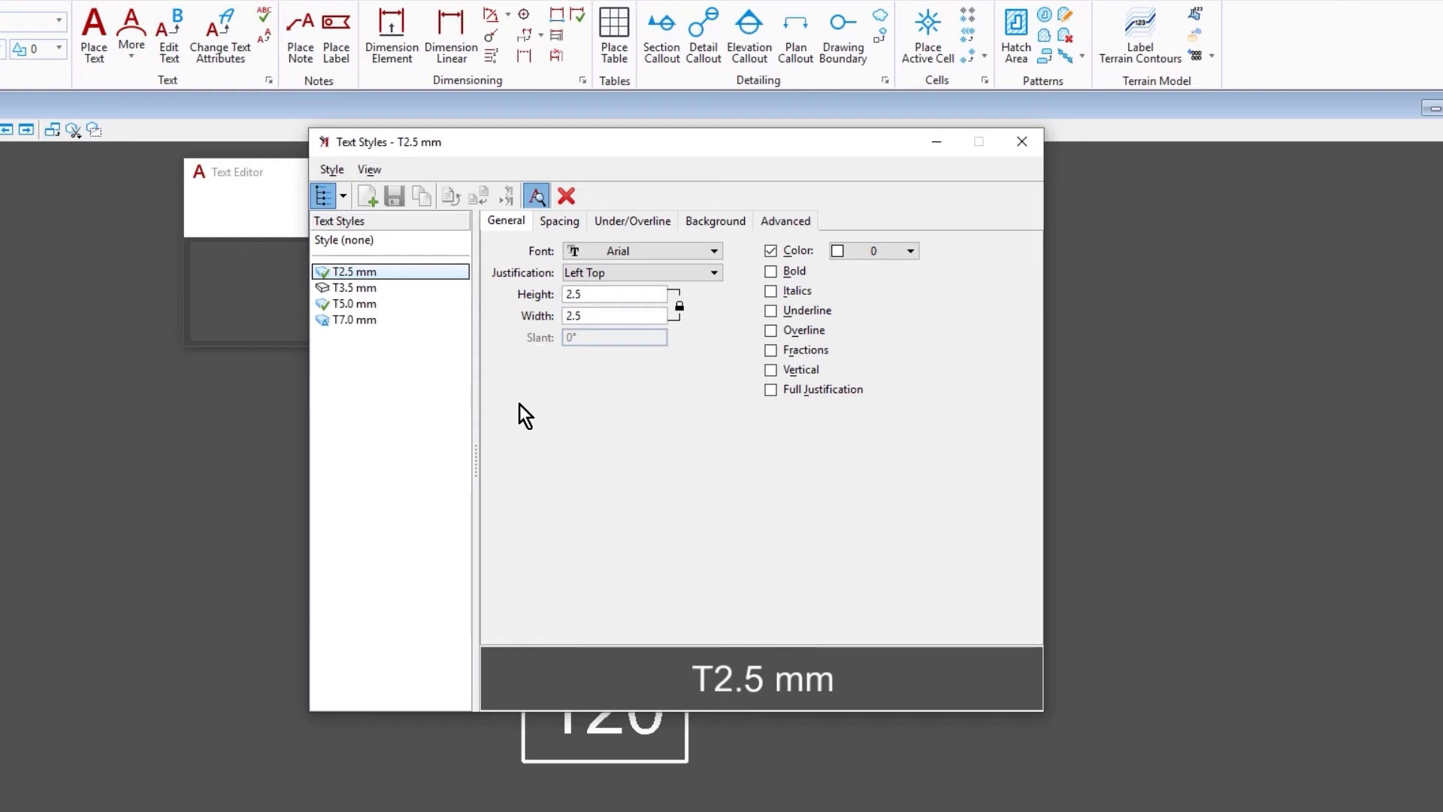
- Inspect the T3.5 mm, T5.0 mm and T7.0 mm style heights, then close Text Styles
left_click(407, 290)
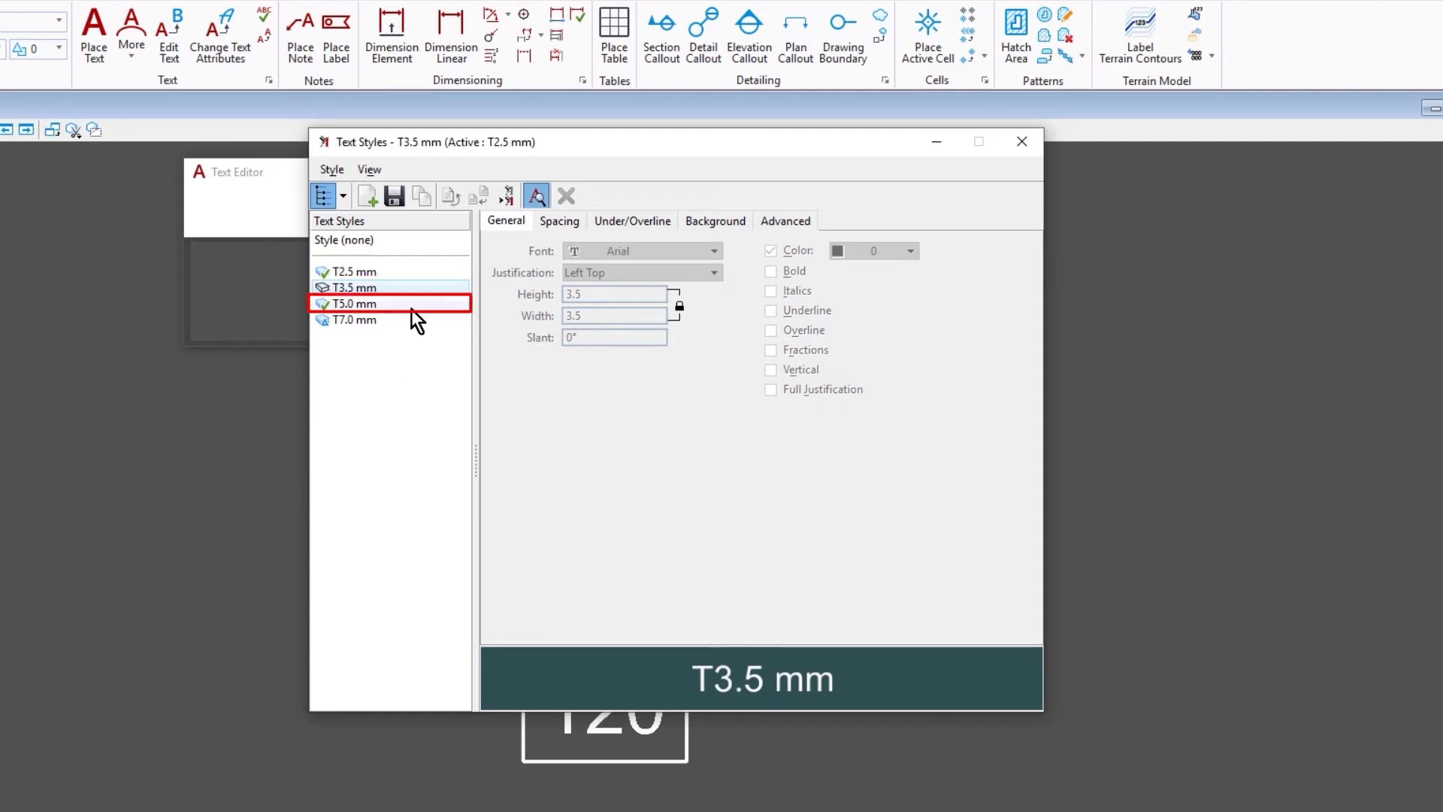
left_click(412, 307)
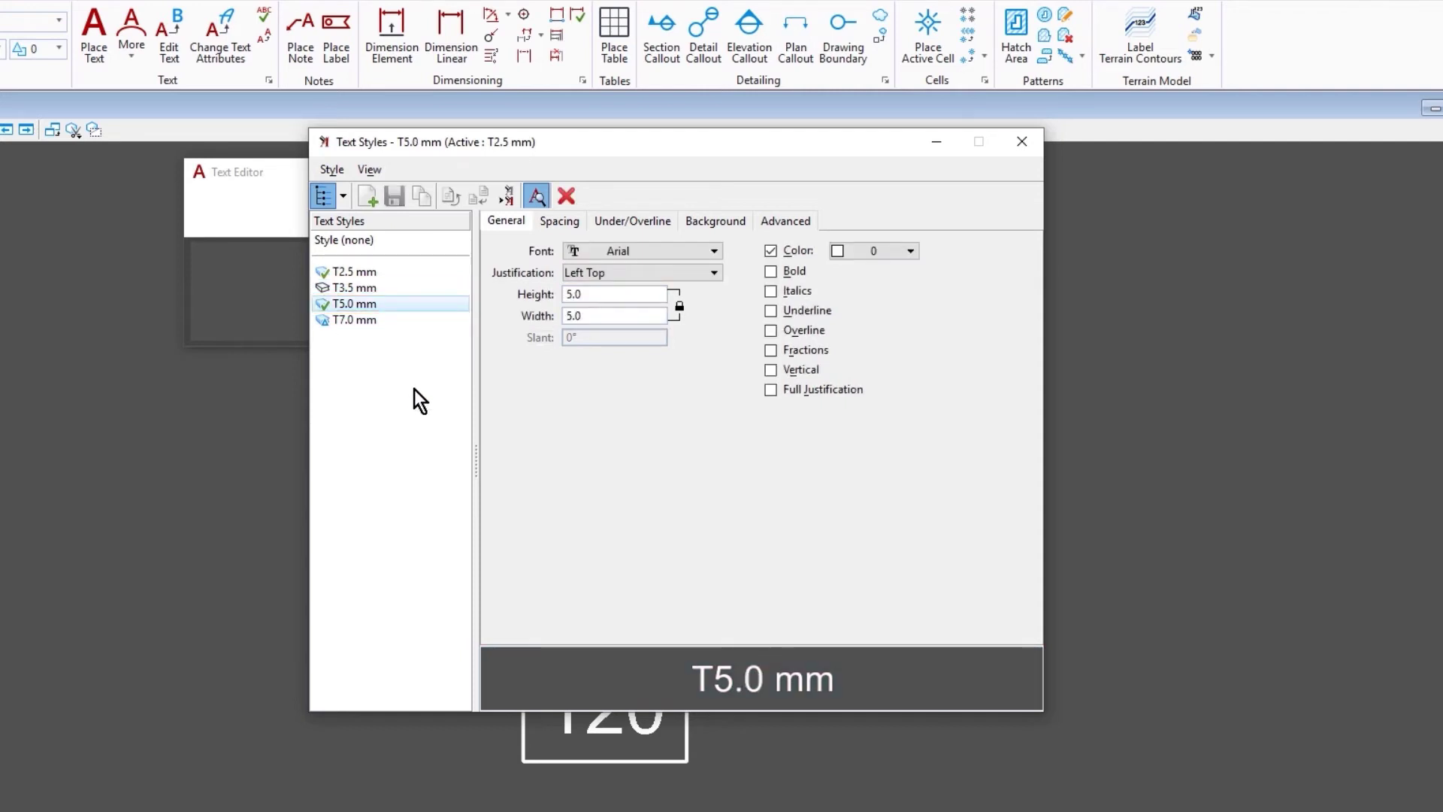
left_click(408, 321)
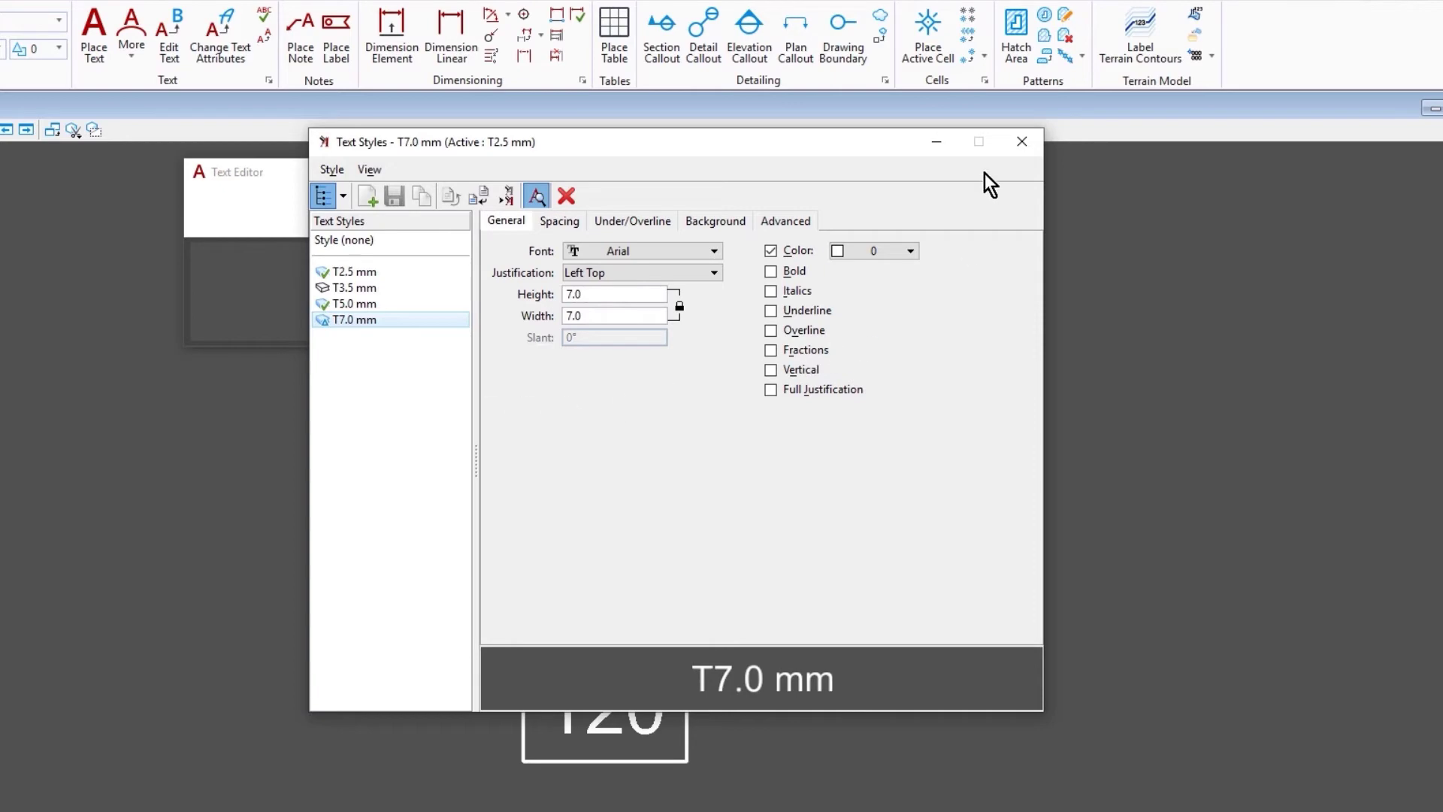
left_click(1021, 143)
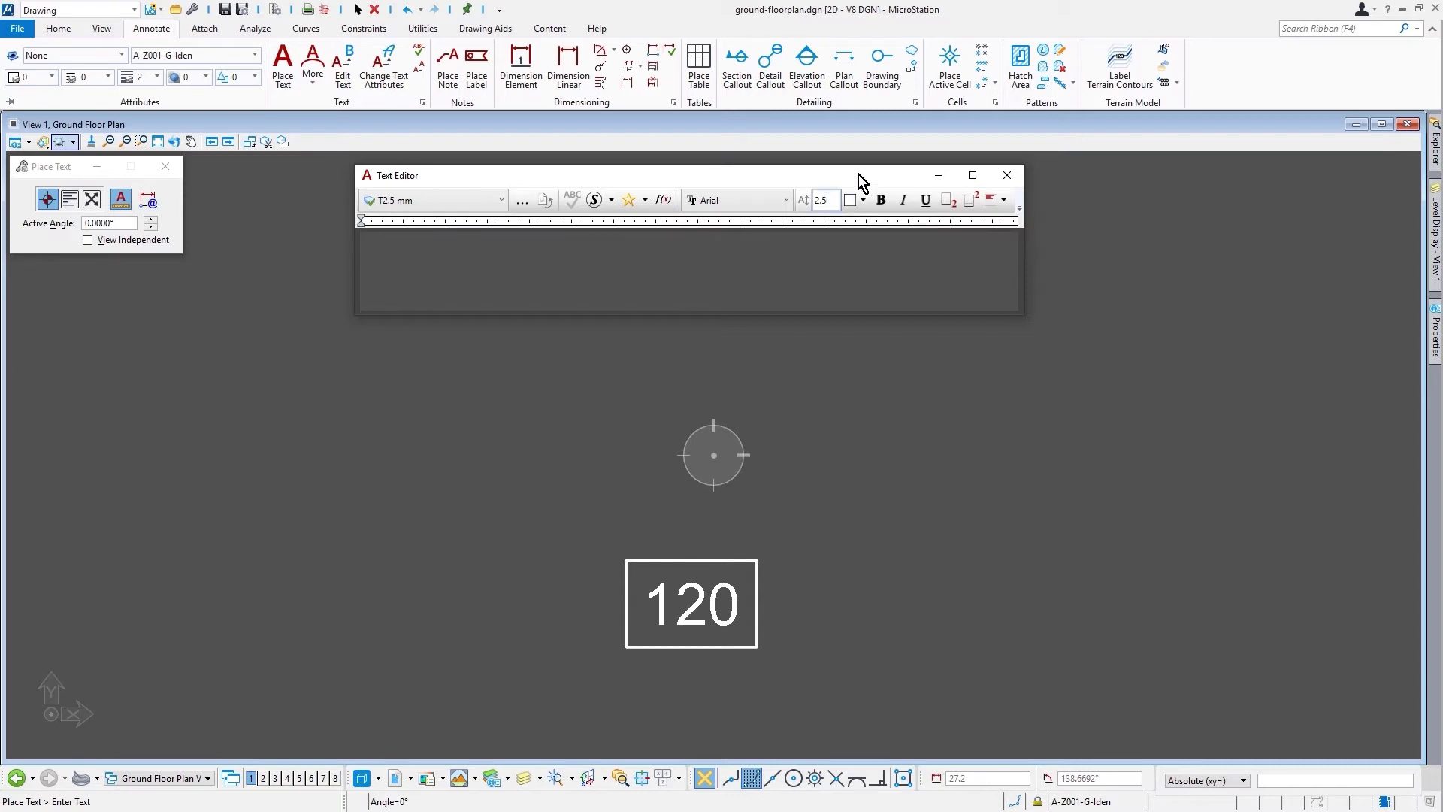
- Change the Text Editor's text size from 2.5 to 250
key("BackSpace")
key("BackSpace")
key("BackSpace")
type("250")
key("Return")
- End text placement and view Ground Floor Plan's annotation scale, Full Size 1 = 1, in its properties
left_click(1006, 178)
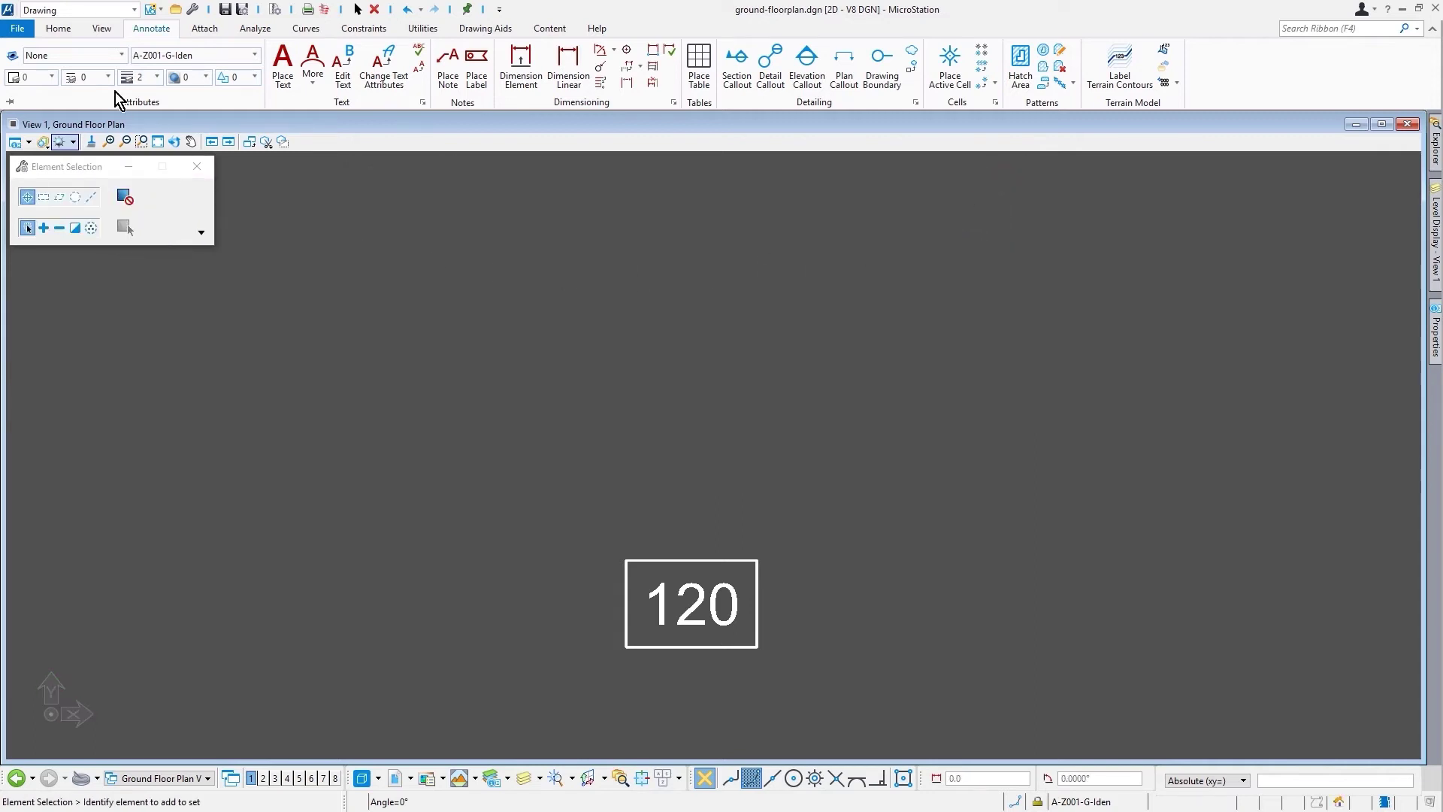
left_click(63, 33)
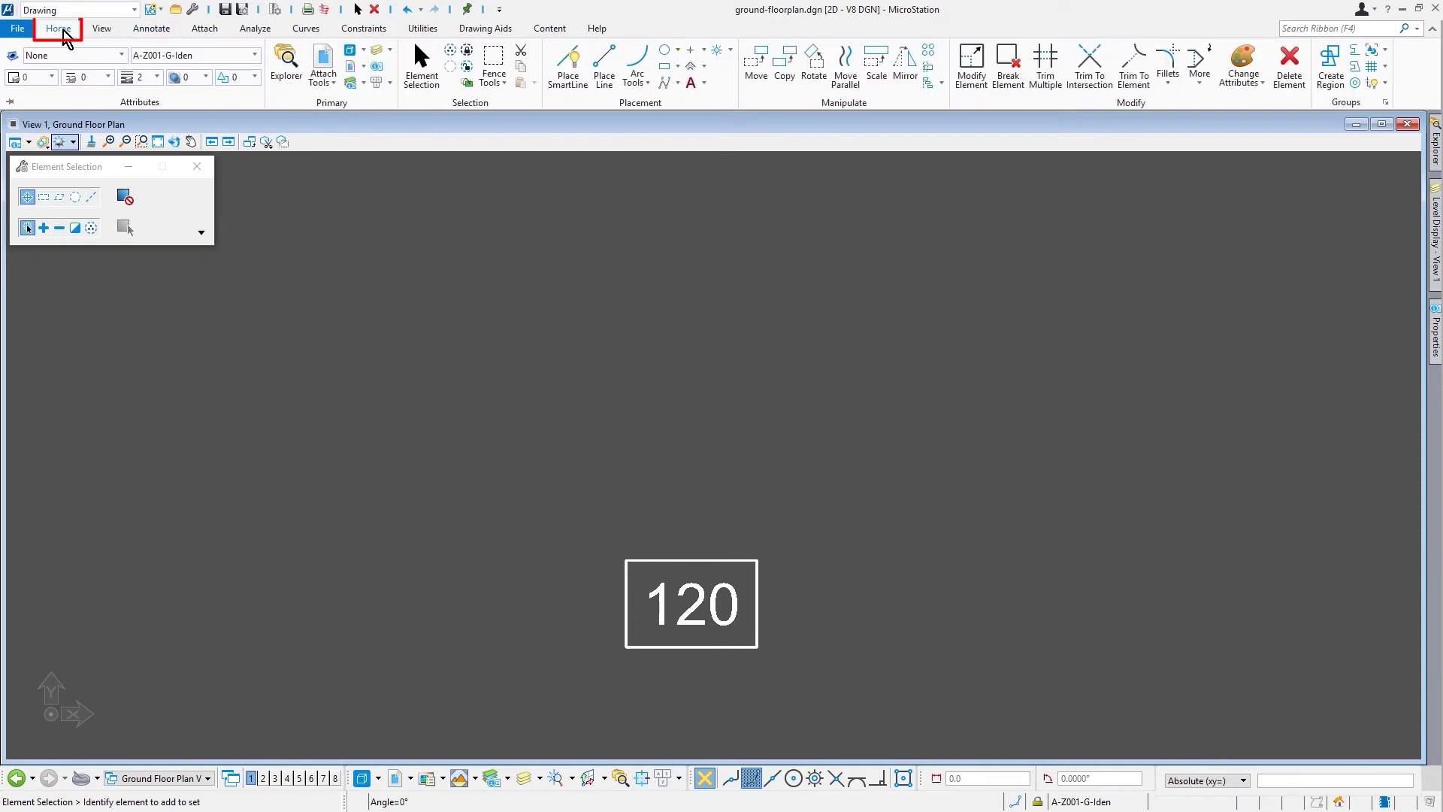
left_click(351, 53)
left_click(436, 256)
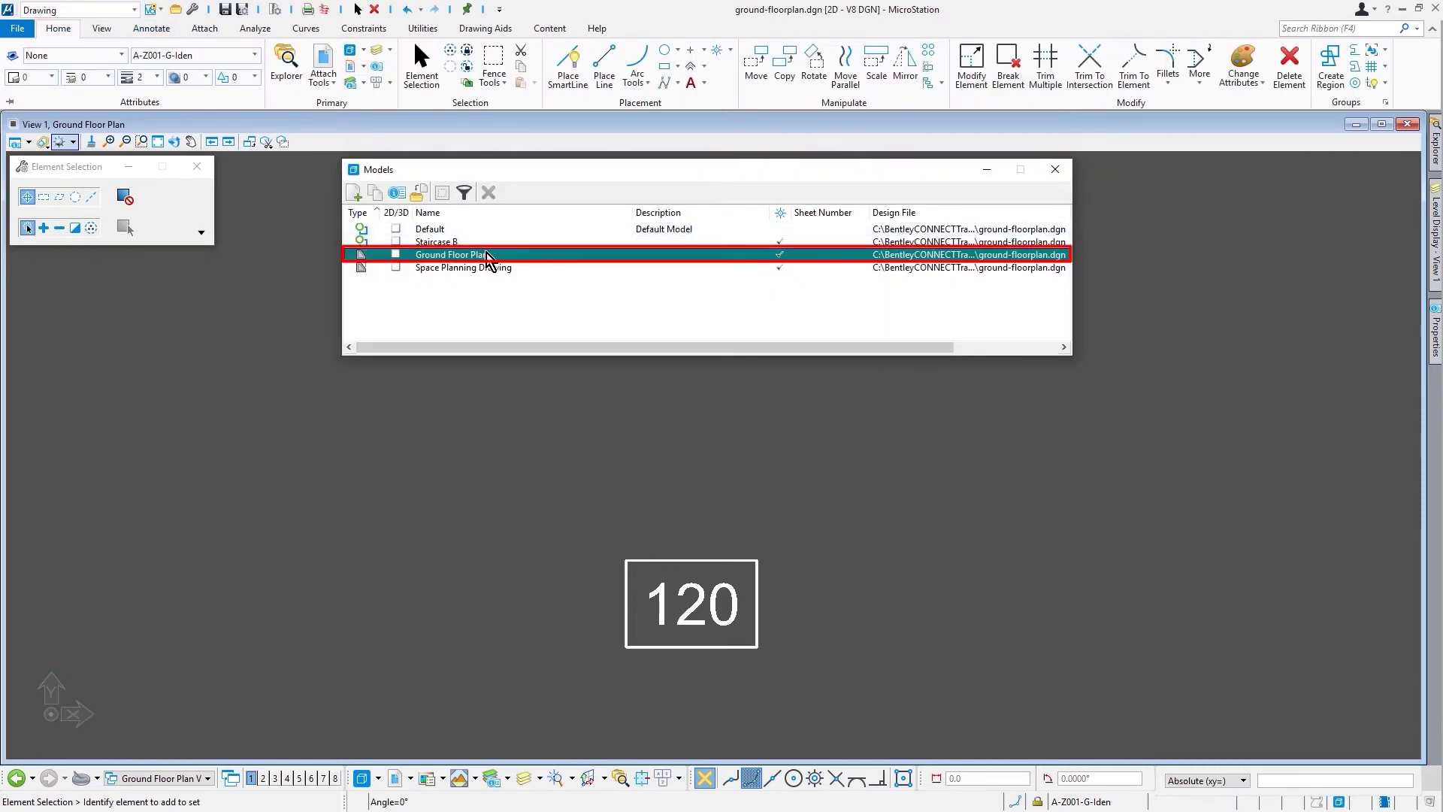
left_click(396, 194)
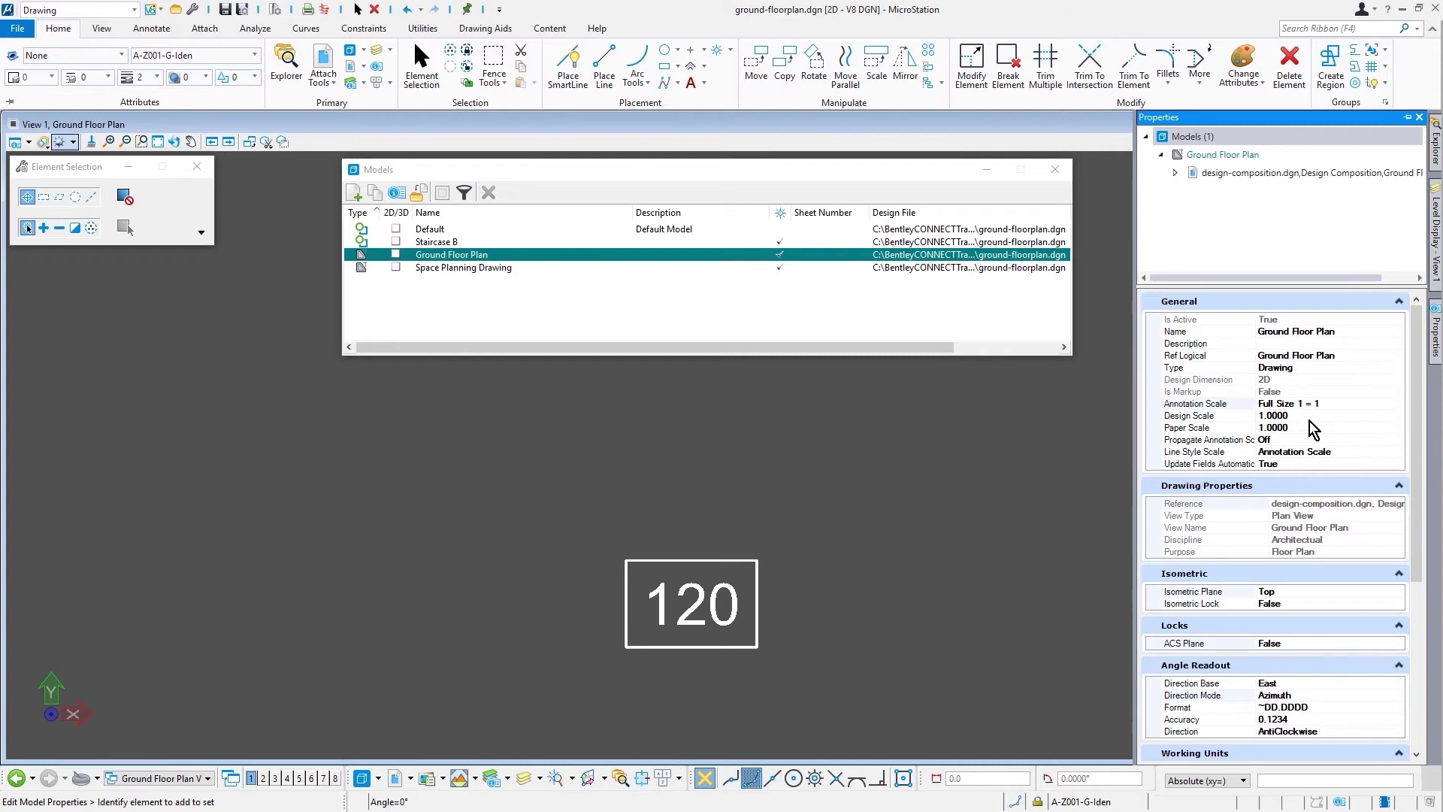
- Zoom out and pan the view to show more rooms of the floor plan
scroll(1060, 442, "down", 10)
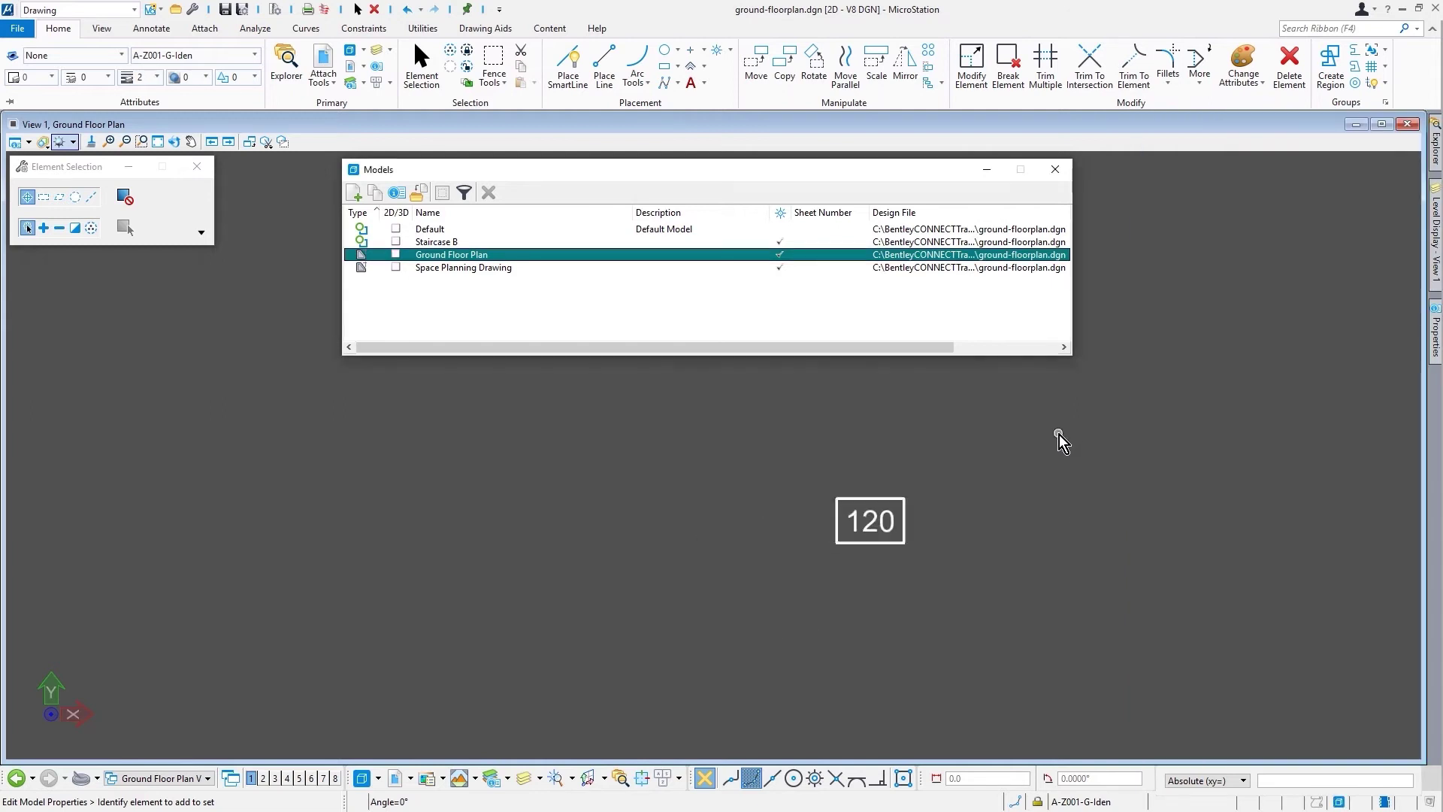
scroll(1052, 442, "up", 10)
scroll(1030, 418, "down", 6)
middle_click_drag(1018, 403, 987, 596)
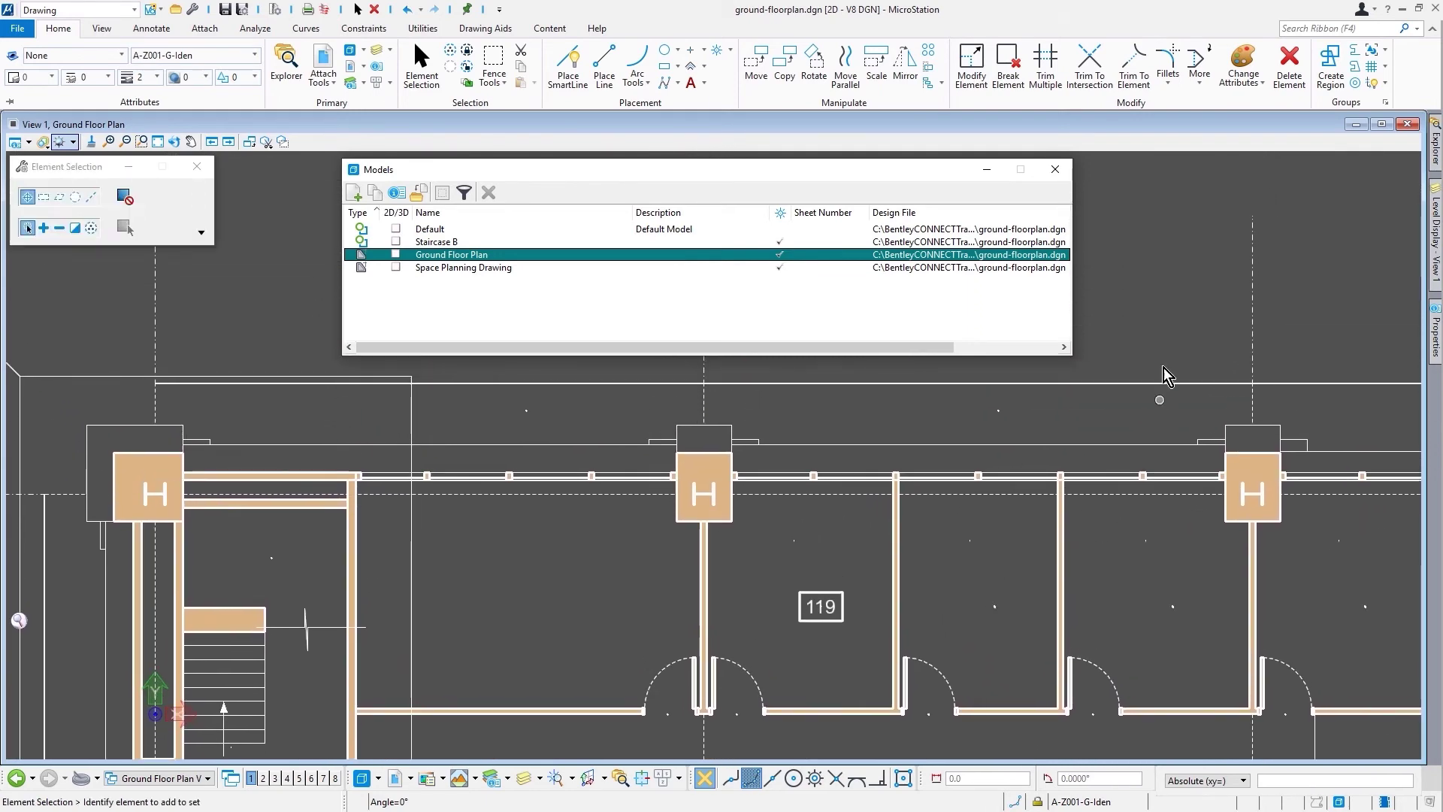
- Close the Models list, set the Ground Floor Plan's Annotation Scale to 1:10 in Properties, and widen the name column
left_click(1056, 169)
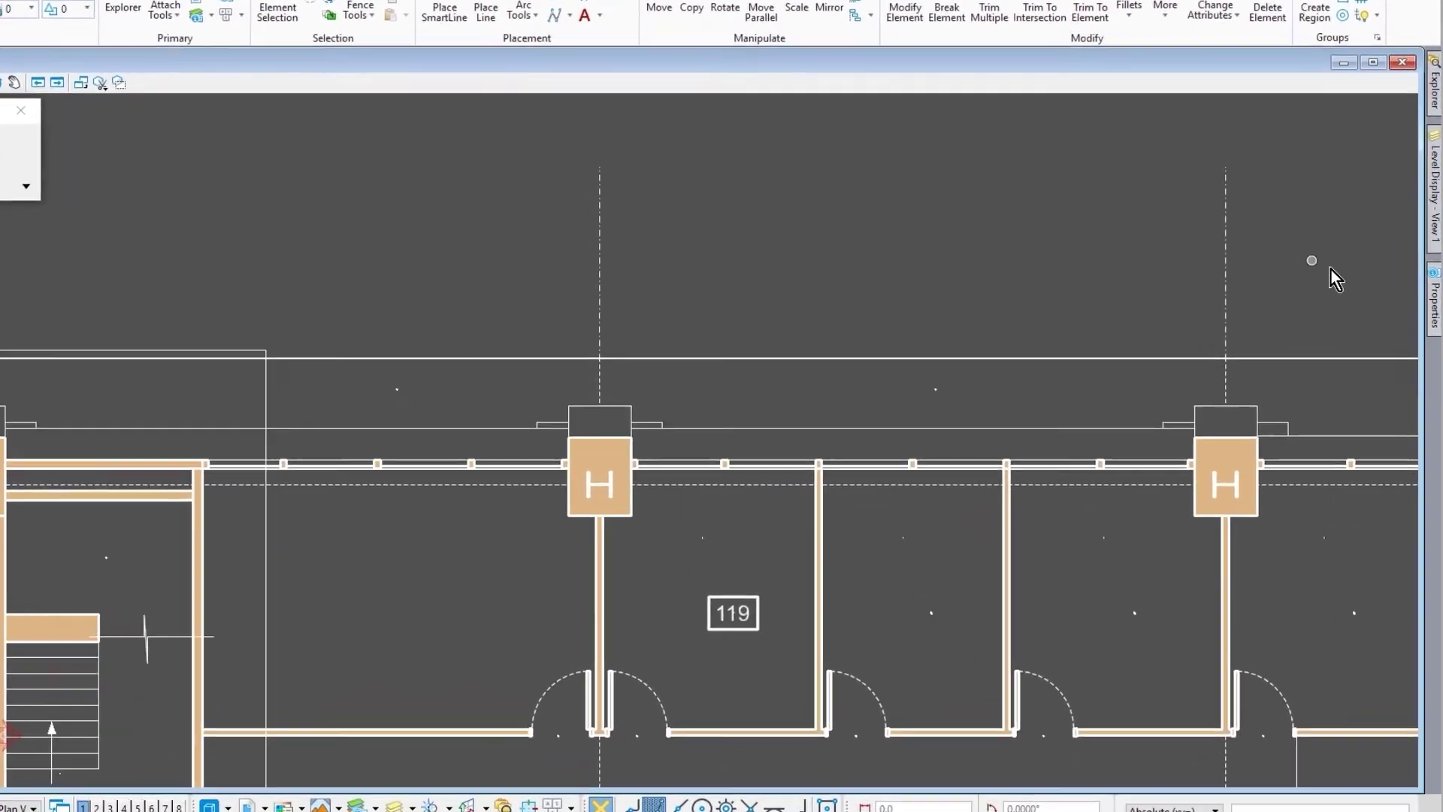
left_click(1435, 339)
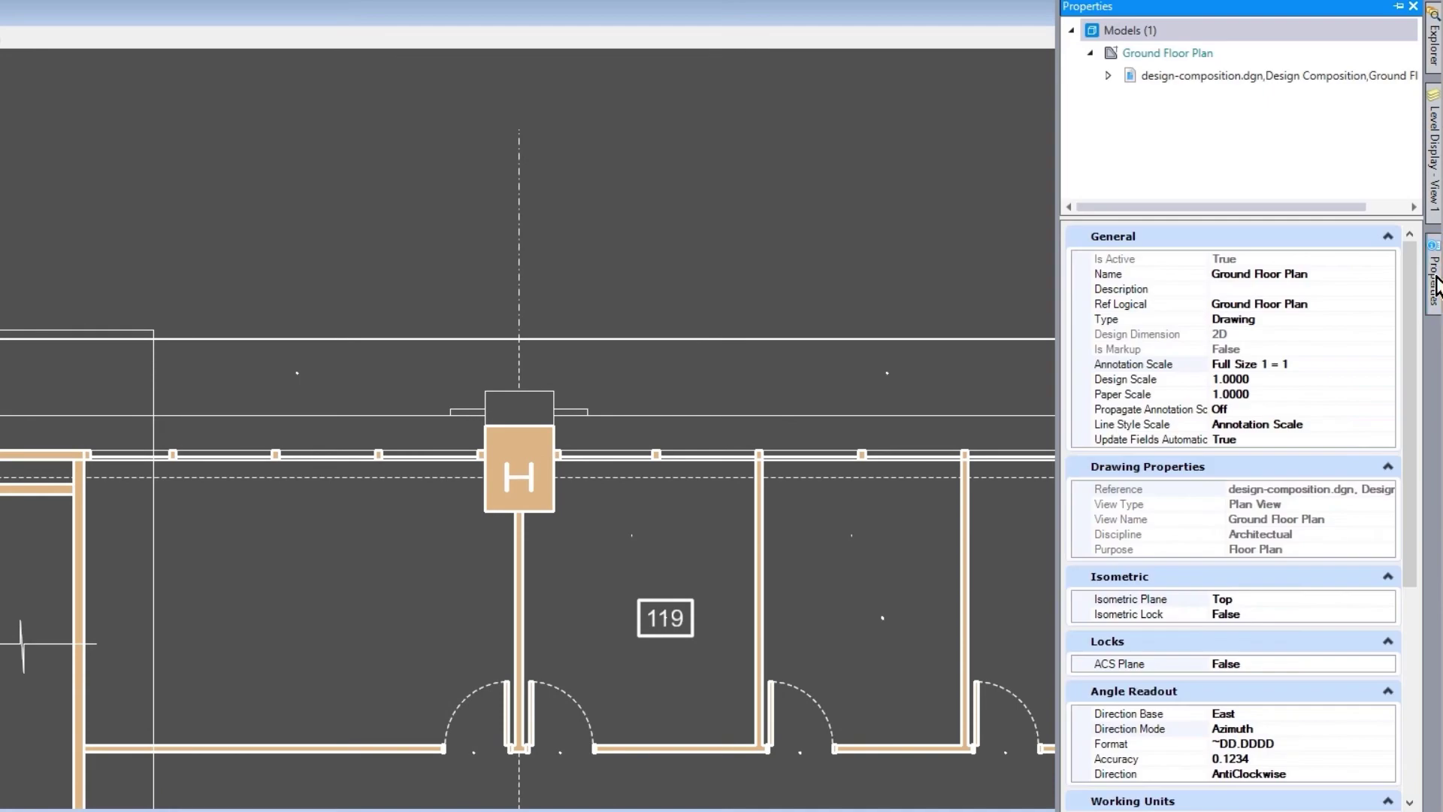
left_click(1307, 364)
left_click(1386, 364)
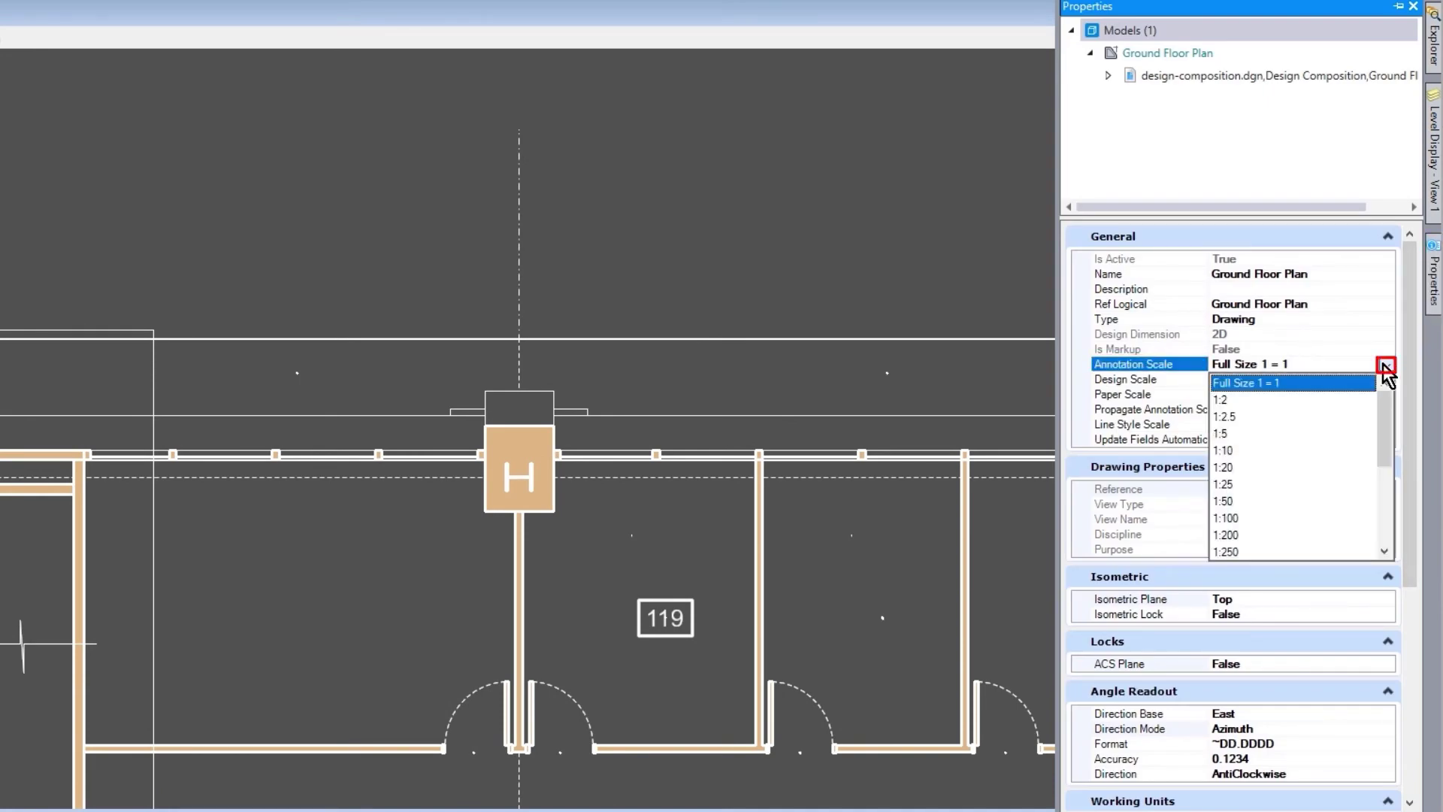
left_click(1251, 452)
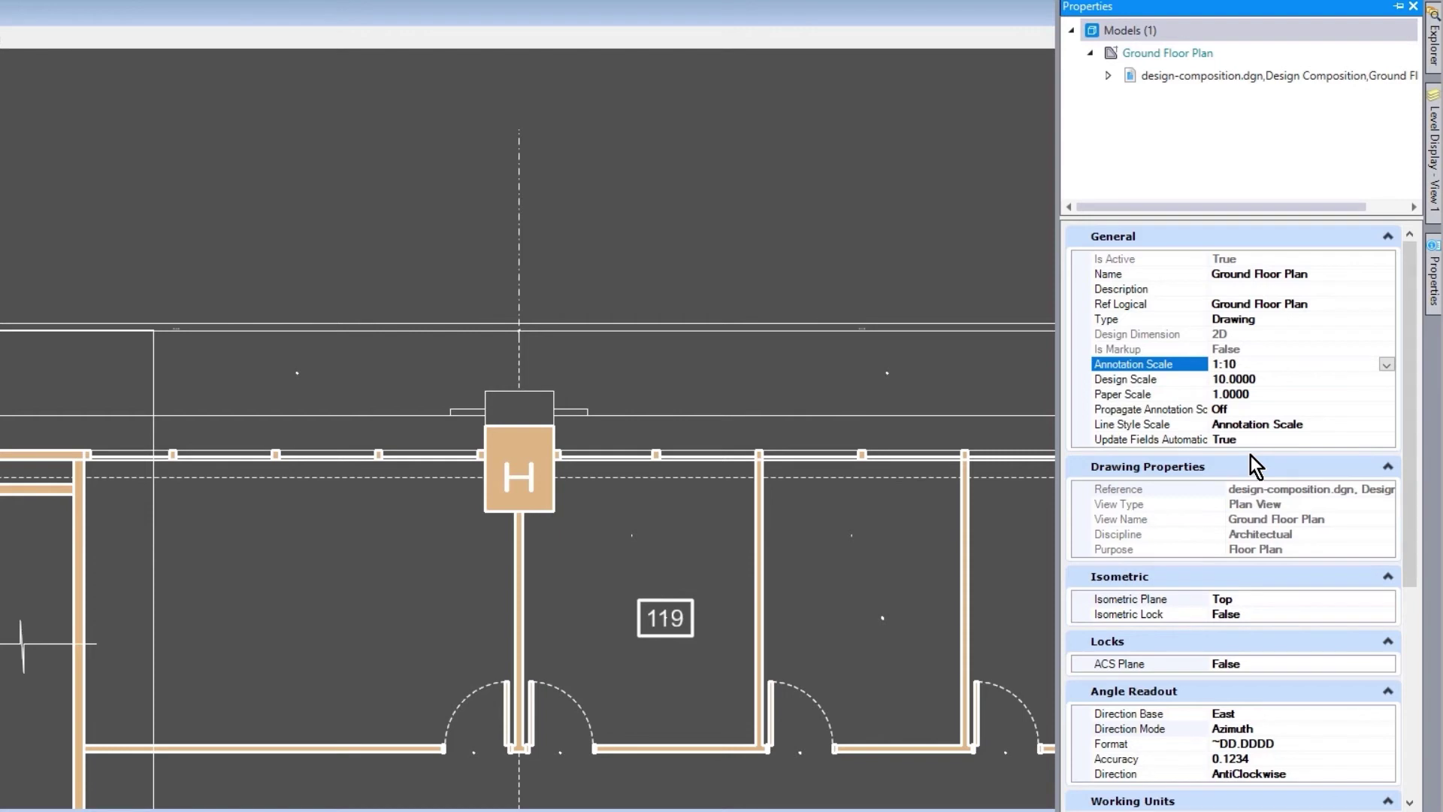
left_click(1312, 406)
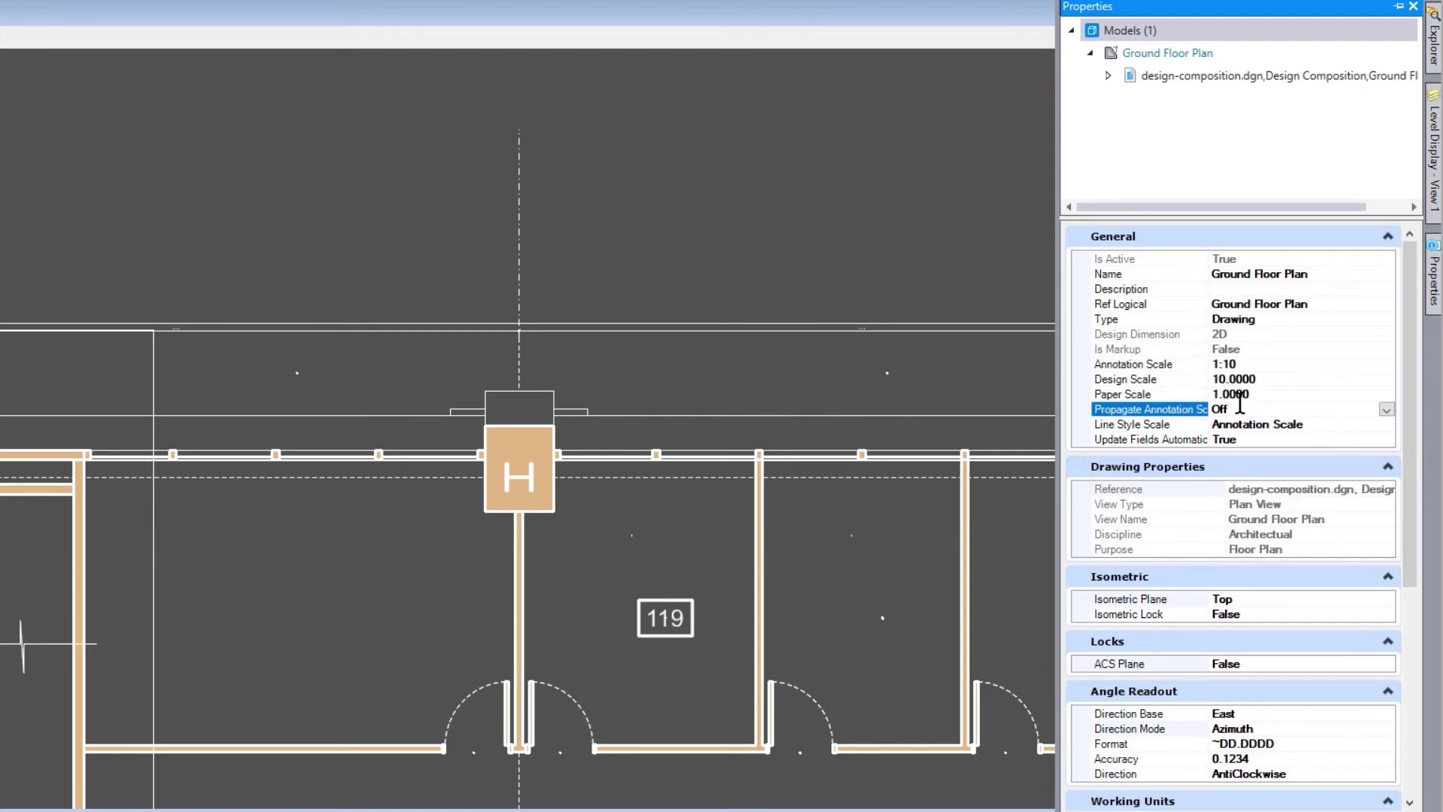
left_click_drag(1210, 364, 1257, 363)
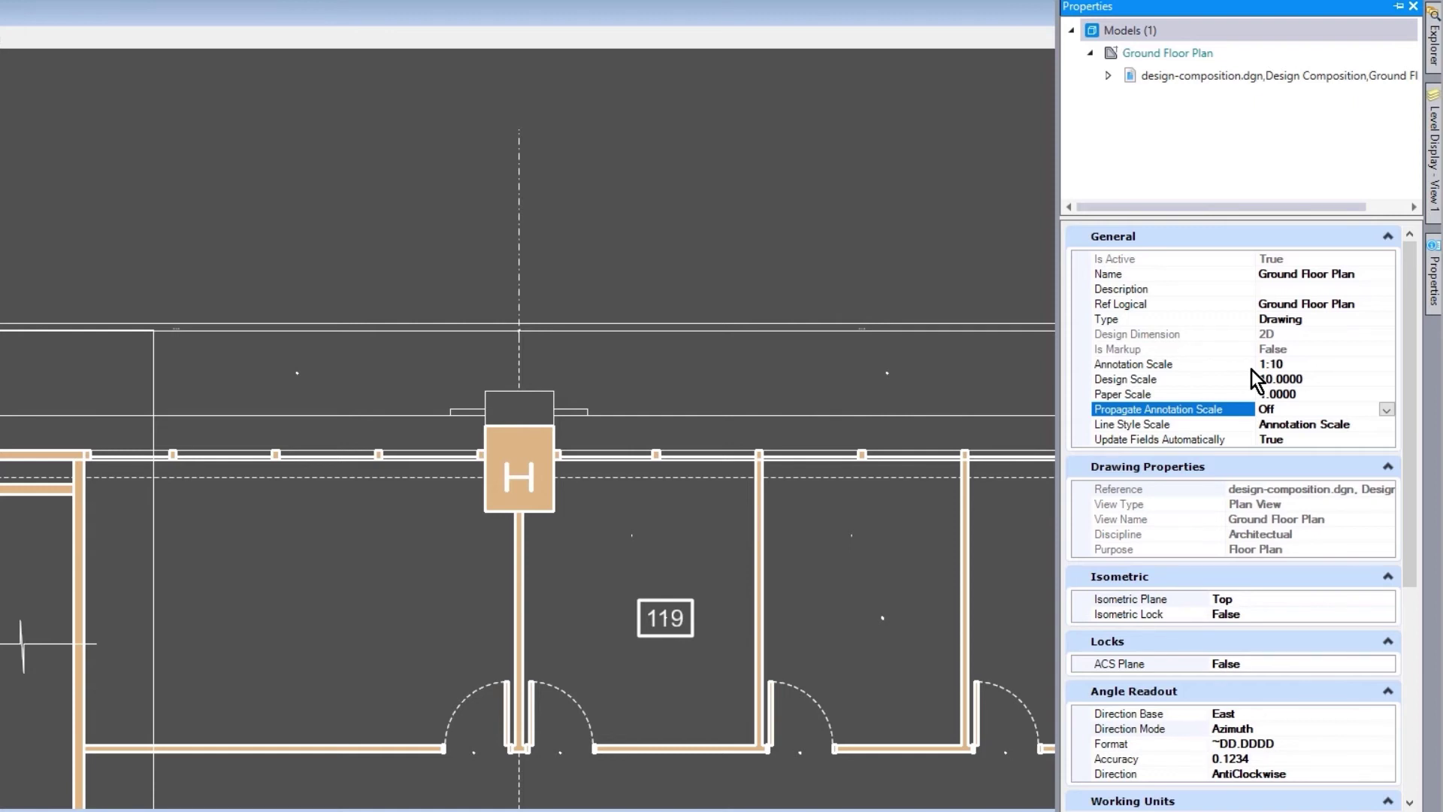
- Turn Propagate Annotation Scale on, then reapply 1:10 by switching to Full Size 1 = 1 and back
left_click(1379, 410)
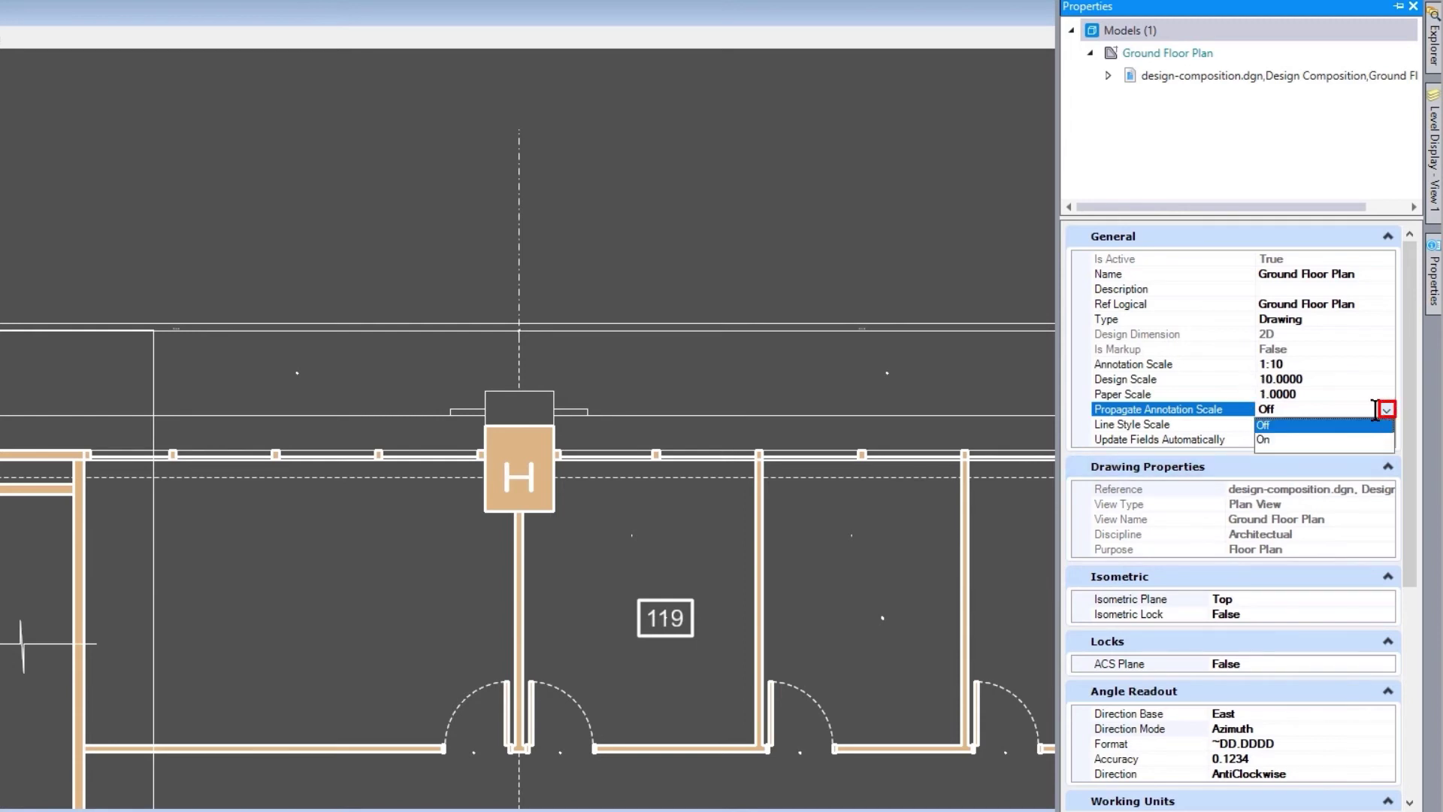
left_click(1283, 439)
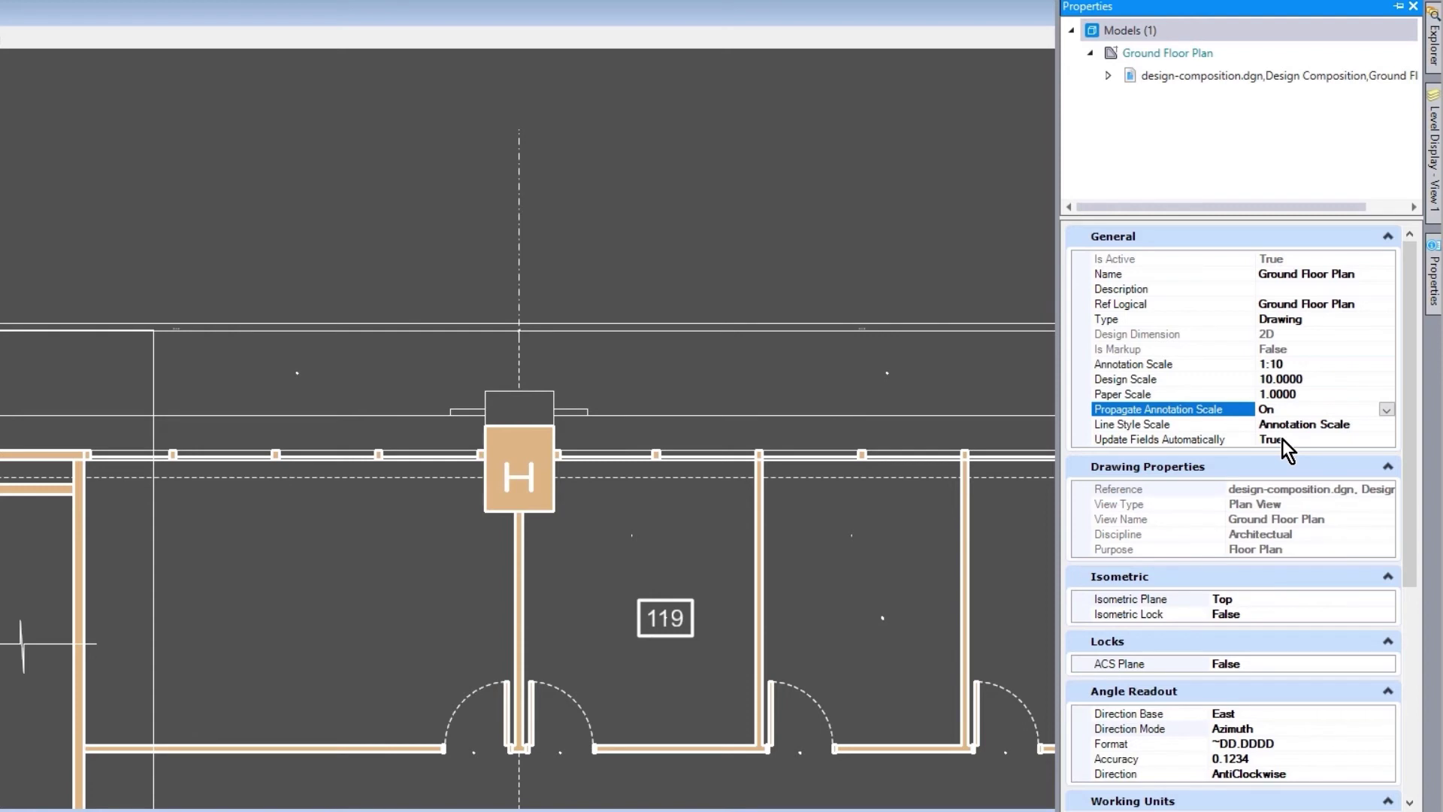
left_click(1348, 364)
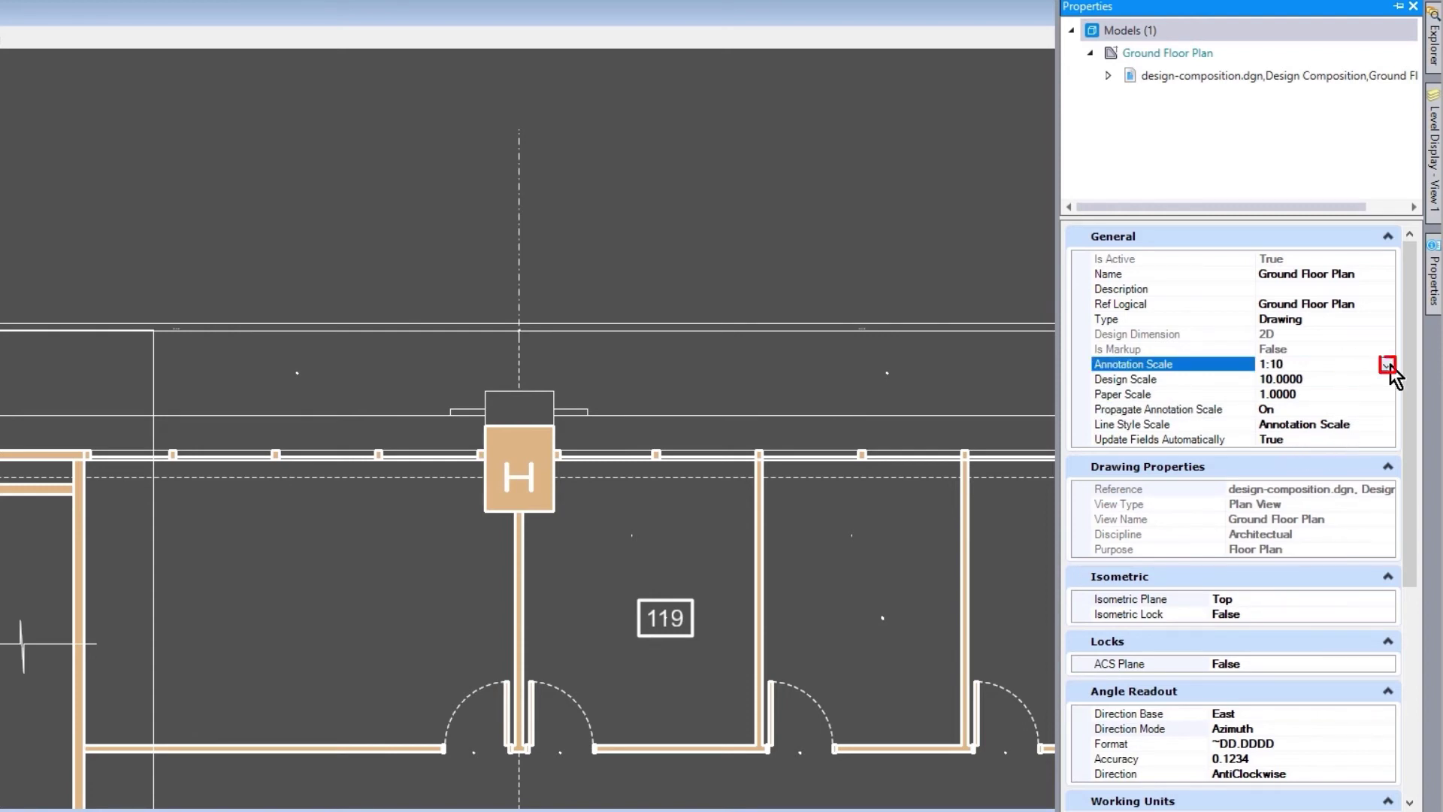
left_click(1387, 365)
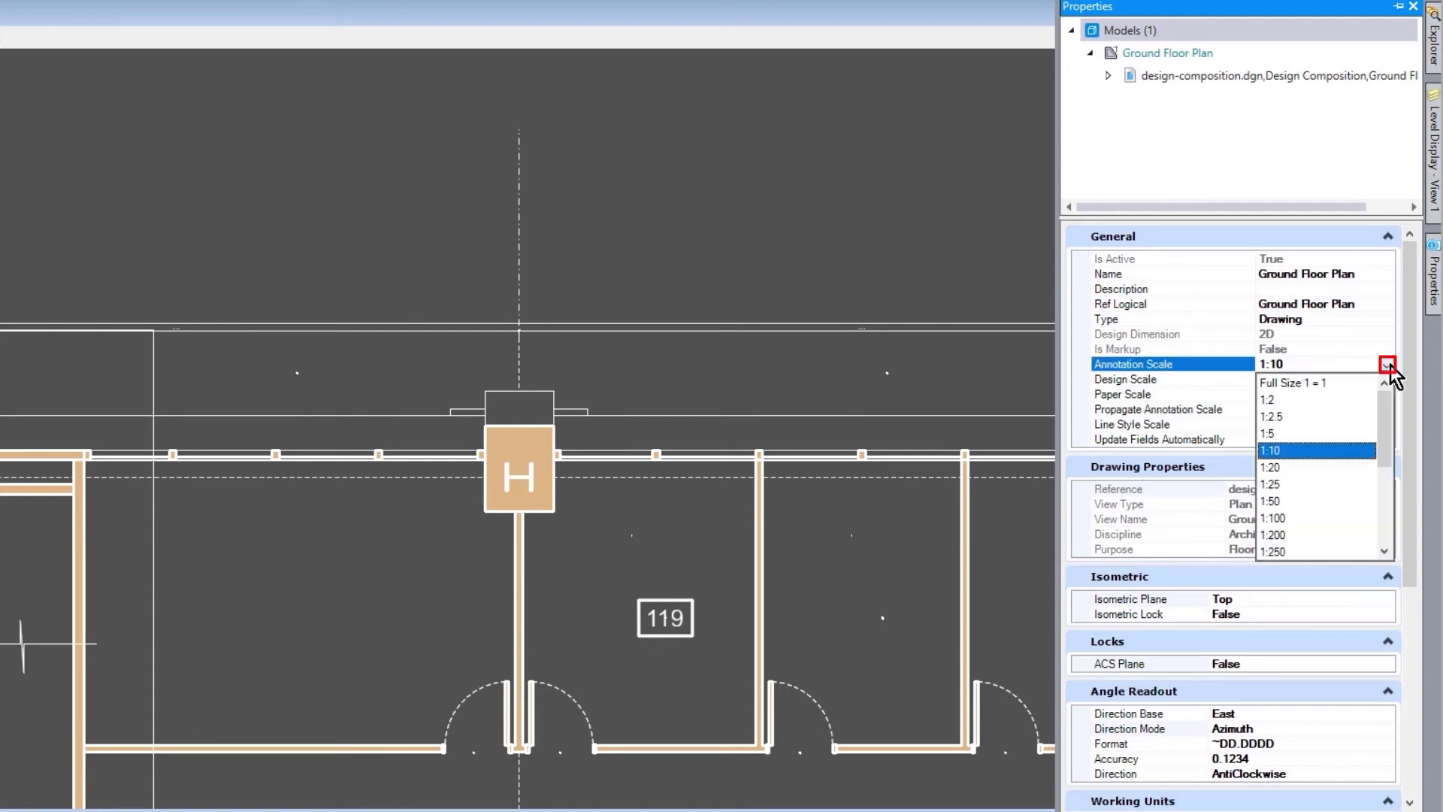
left_click(1342, 383)
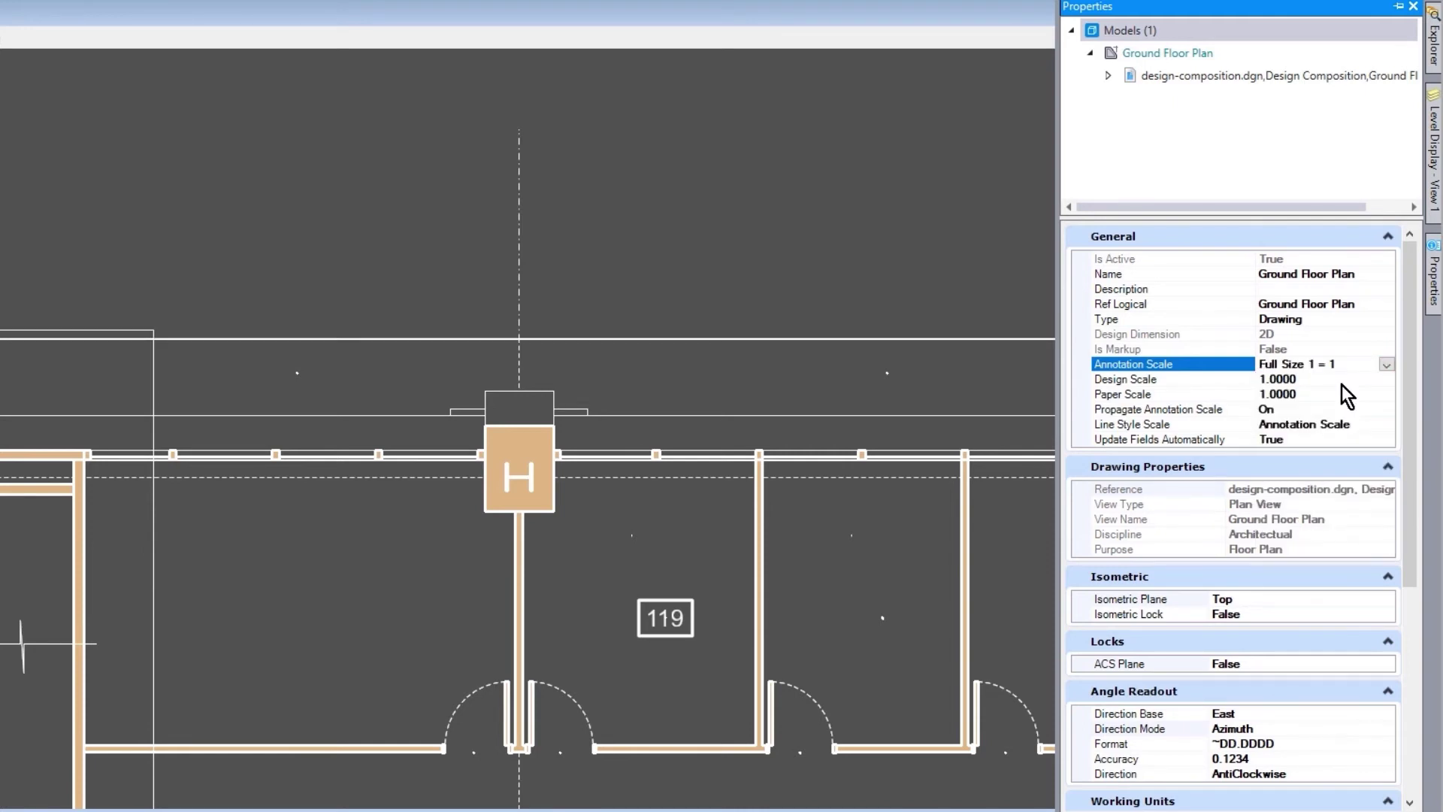
left_click(1388, 366)
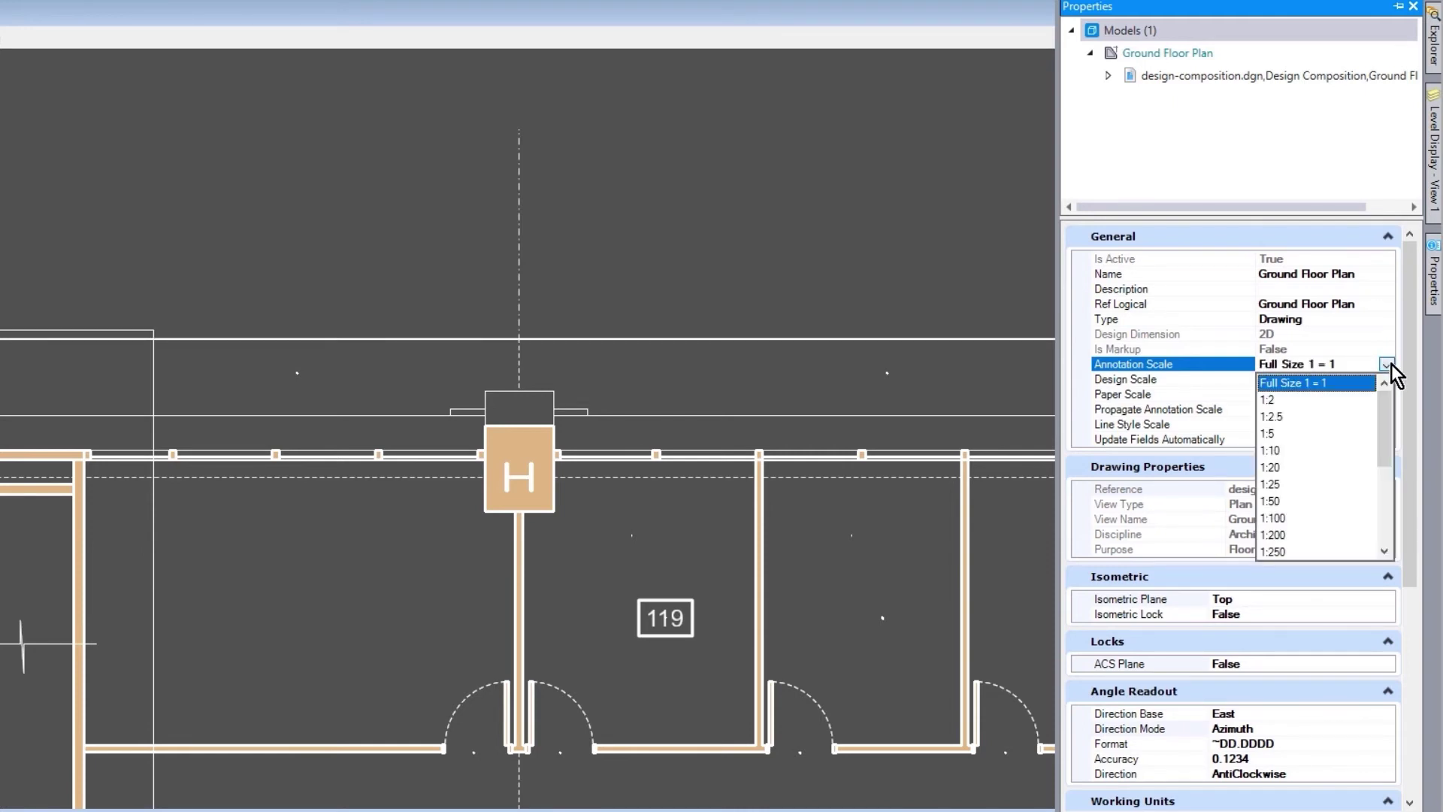
left_click(1292, 445)
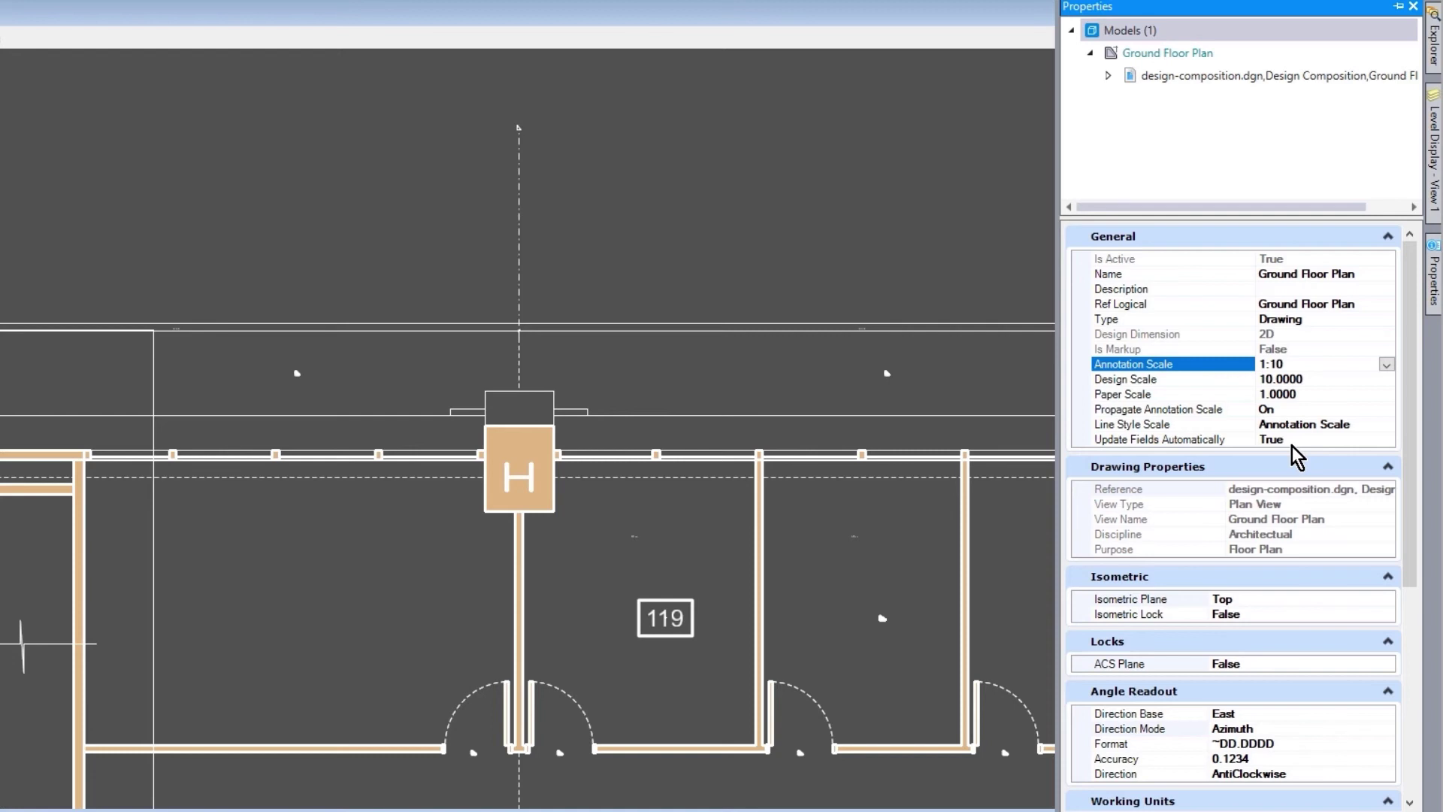
- Pick 1:20 from the Annotation Scale dropdown in Properties
left_click(1395, 366)
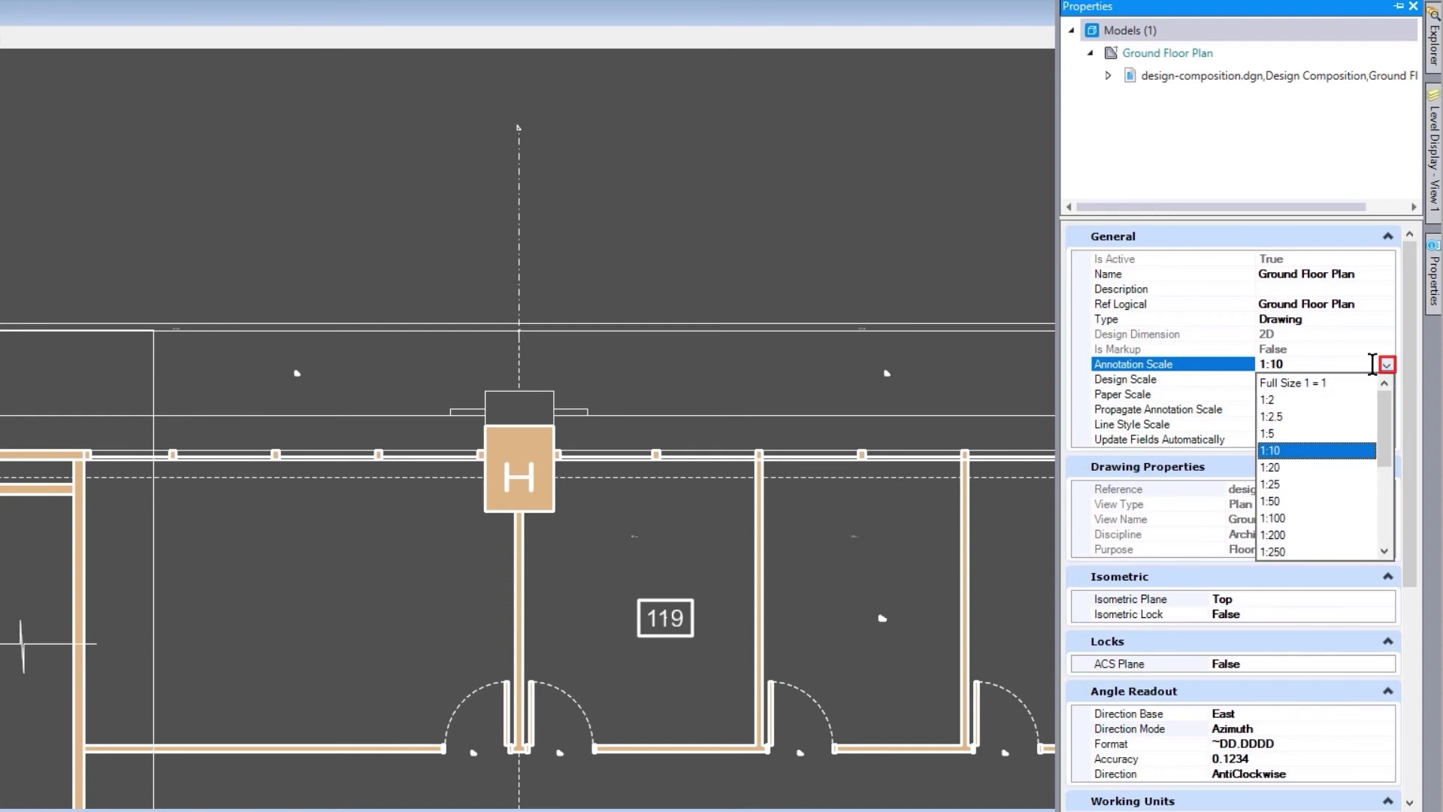
left_click(1285, 466)
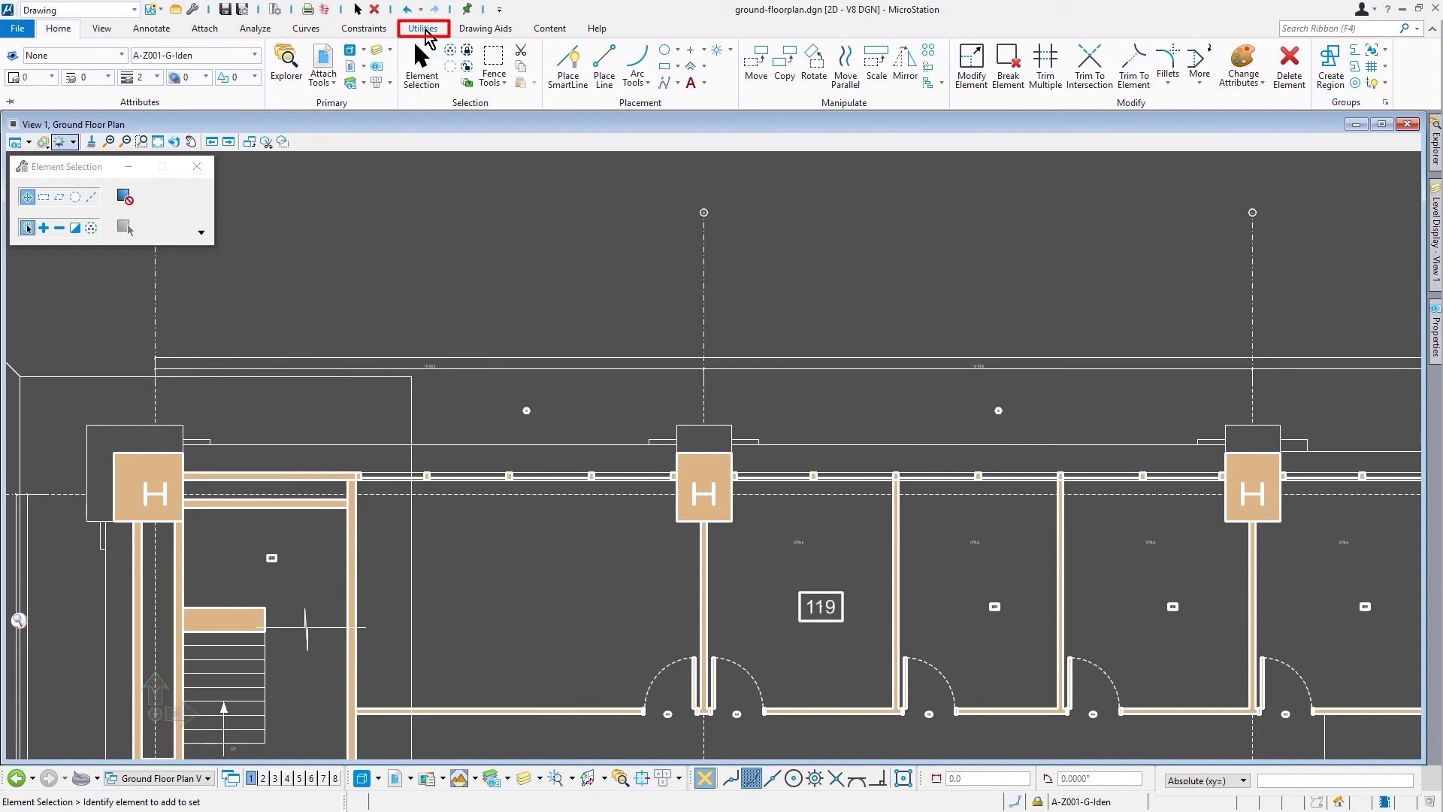
- Choose 1:50 in the Utilities tab's Drawing Scale dropdown to enlarge labels, dimensions and grid bubbles
left_click(423, 29)
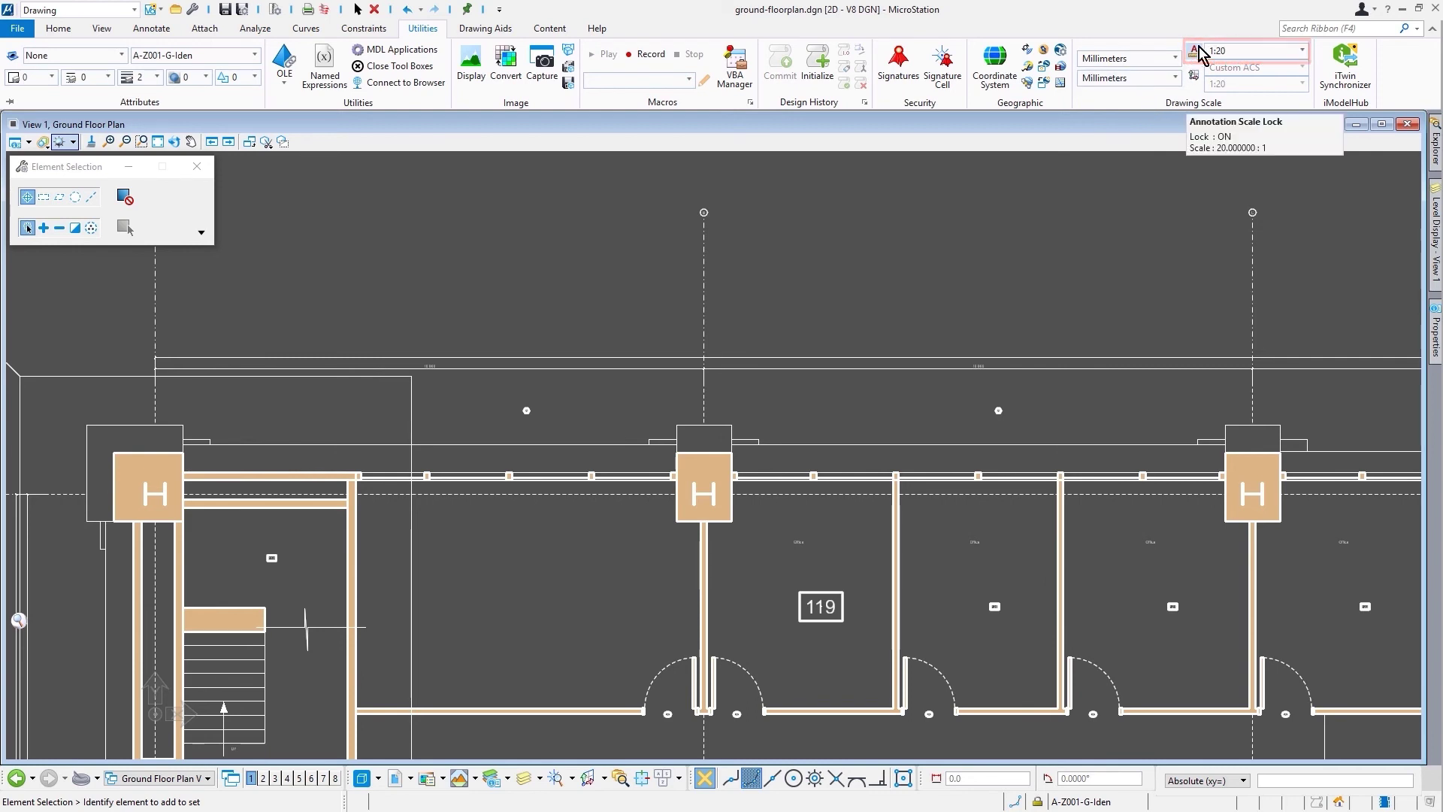
left_click(1288, 53)
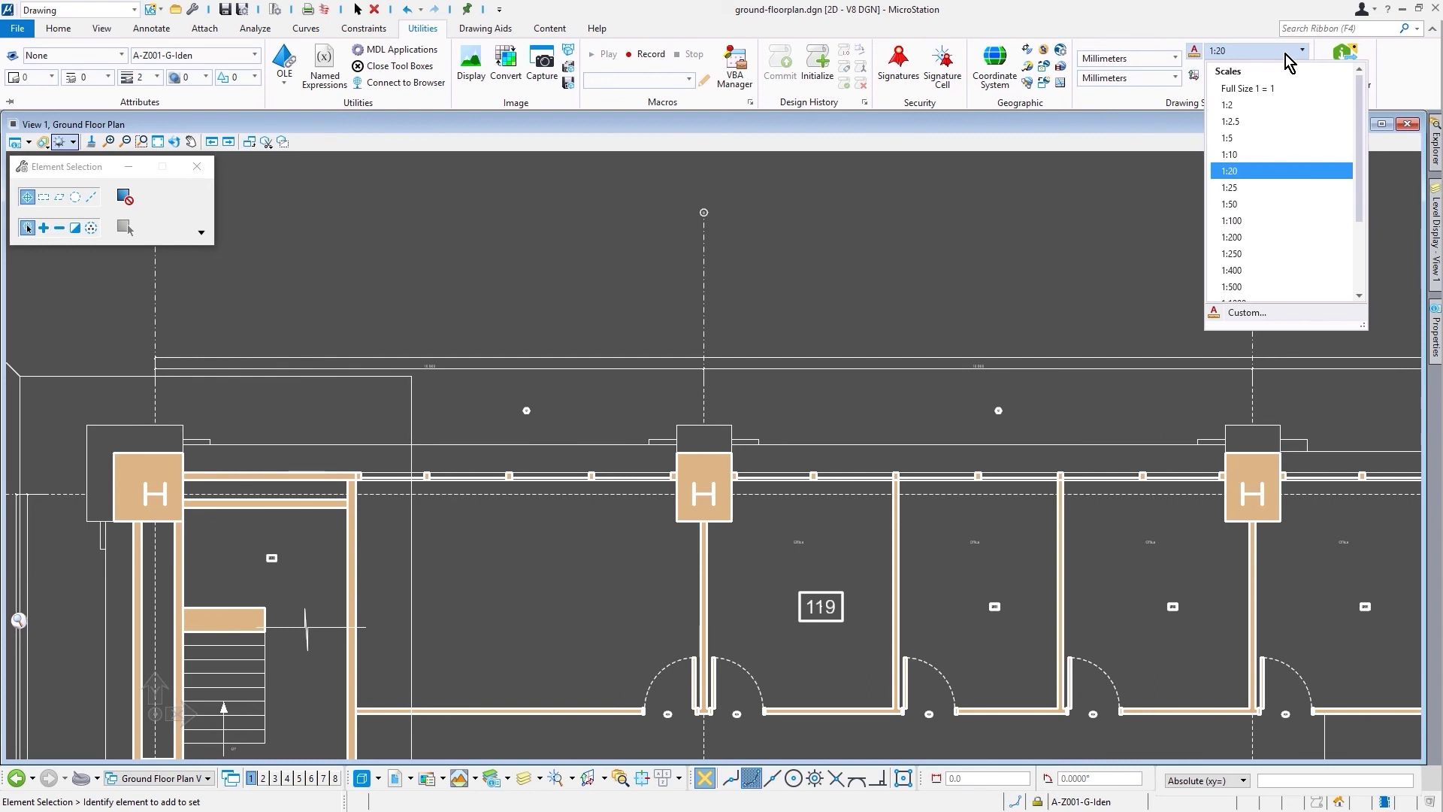
left_click(1267, 211)
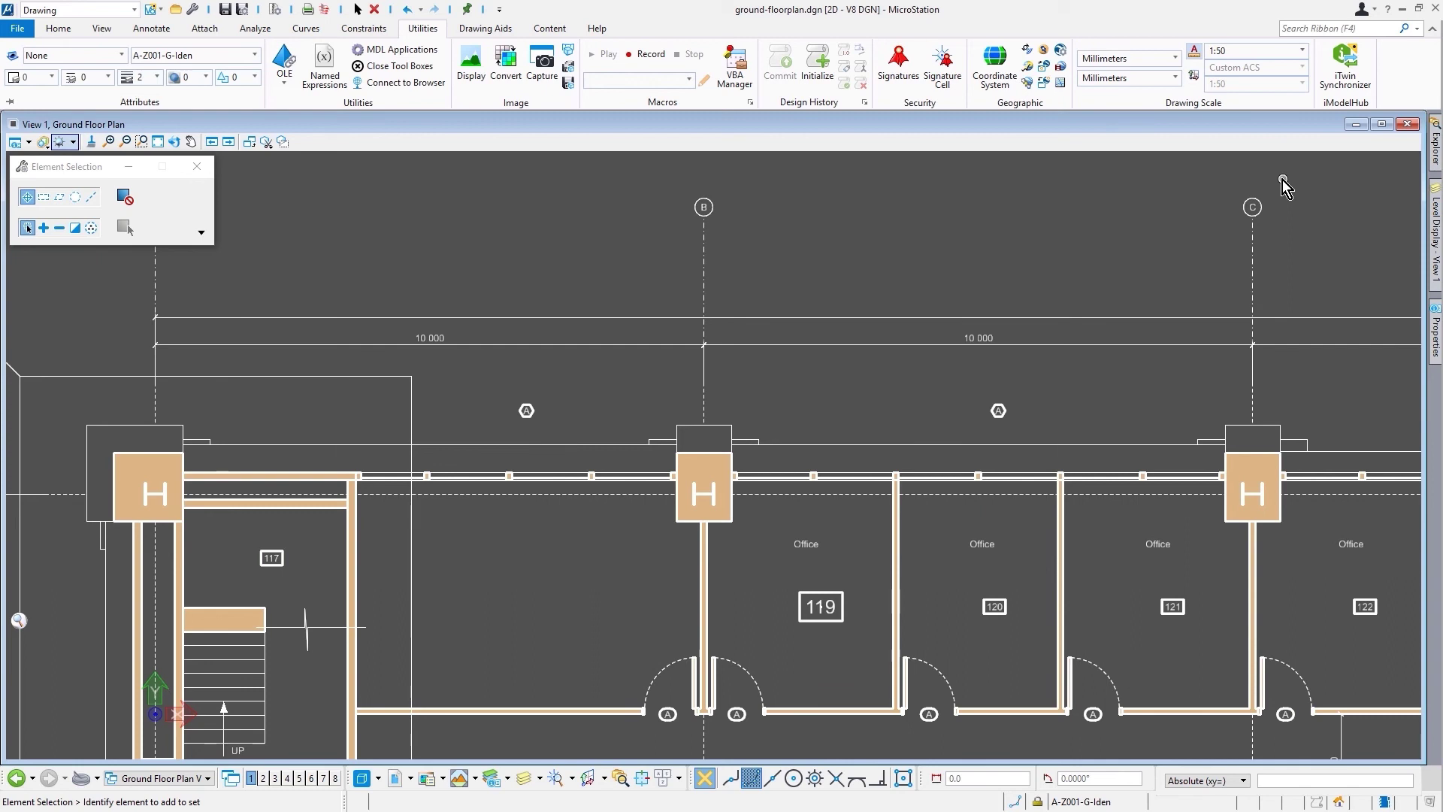
left_click(1275, 51)
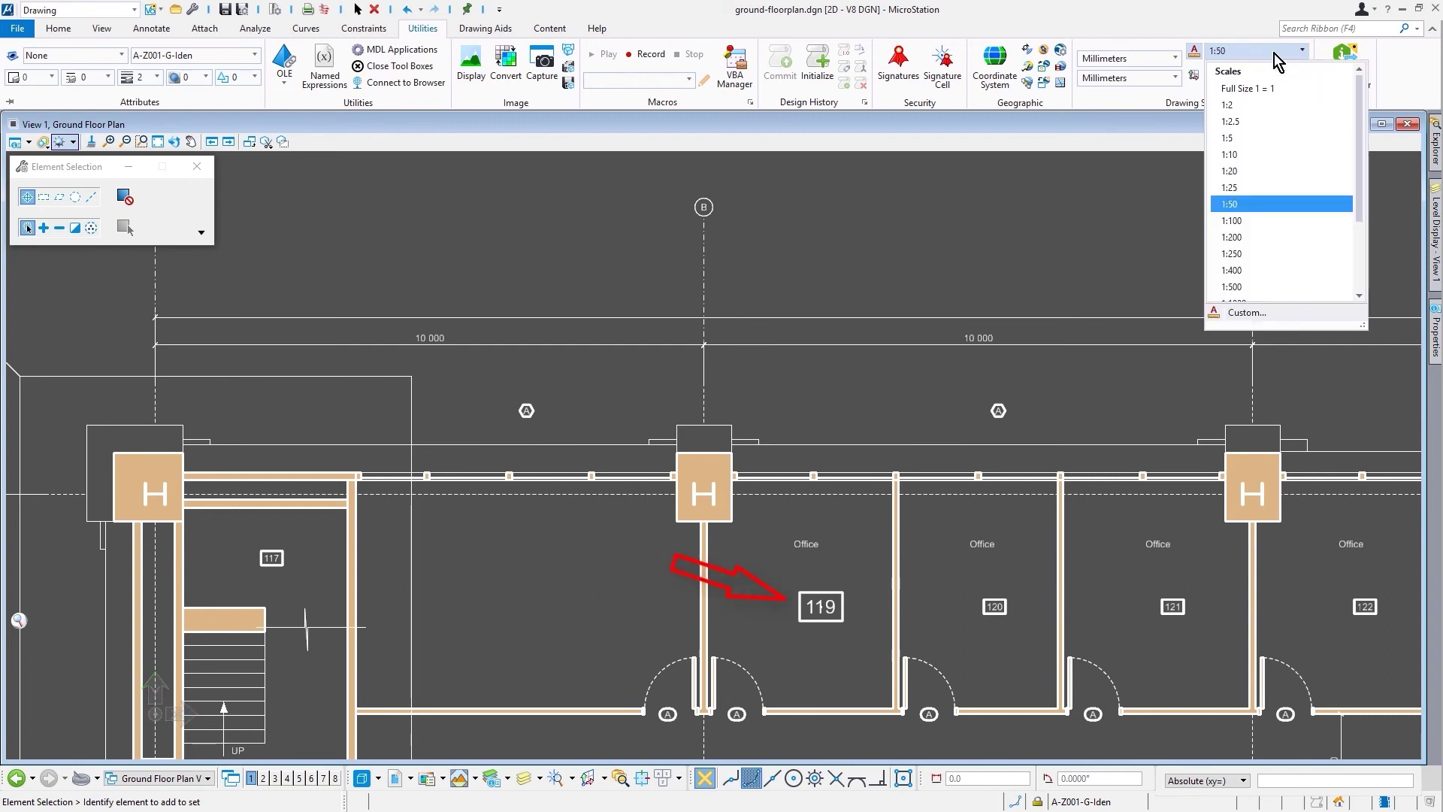
left_click(1269, 185)
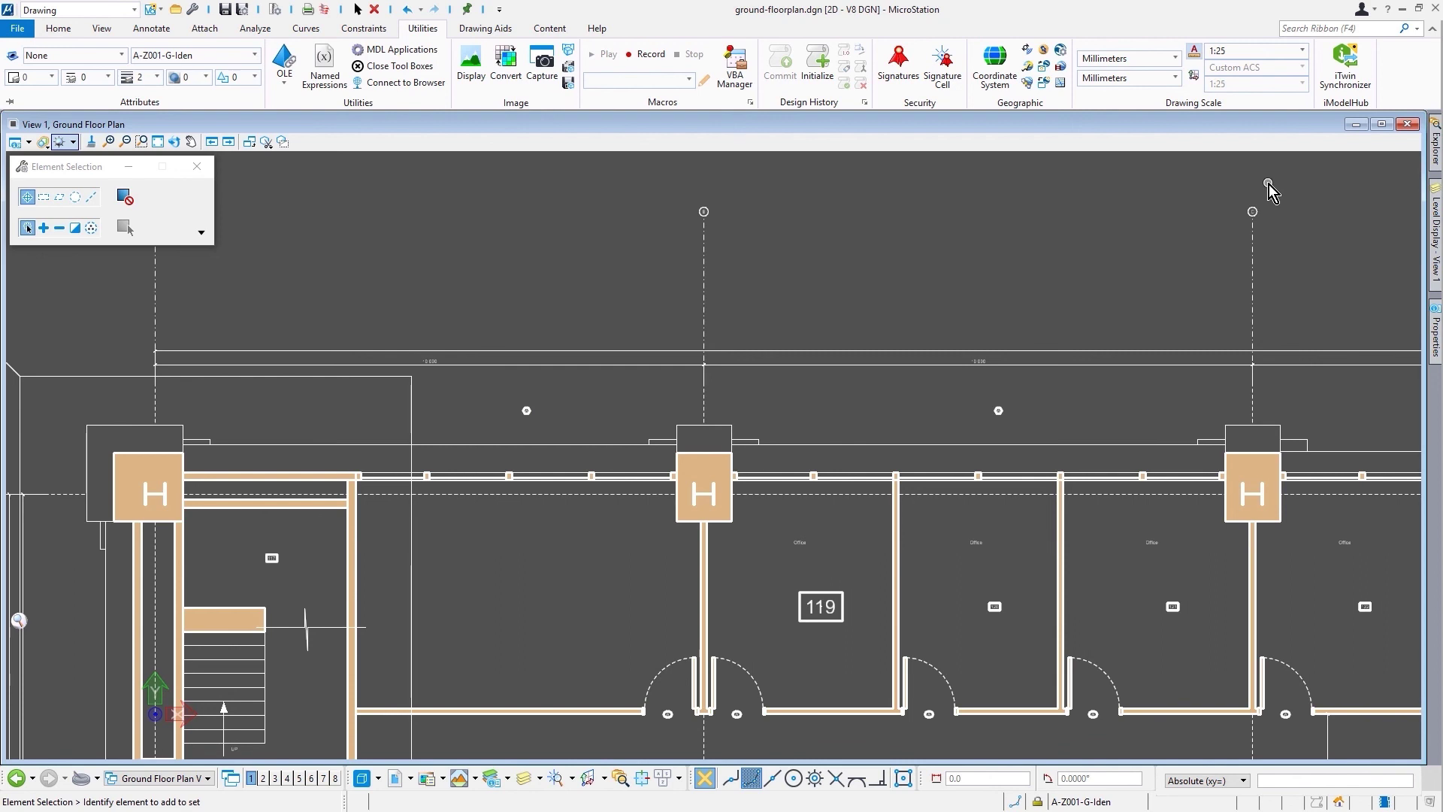
left_click(408, 10)
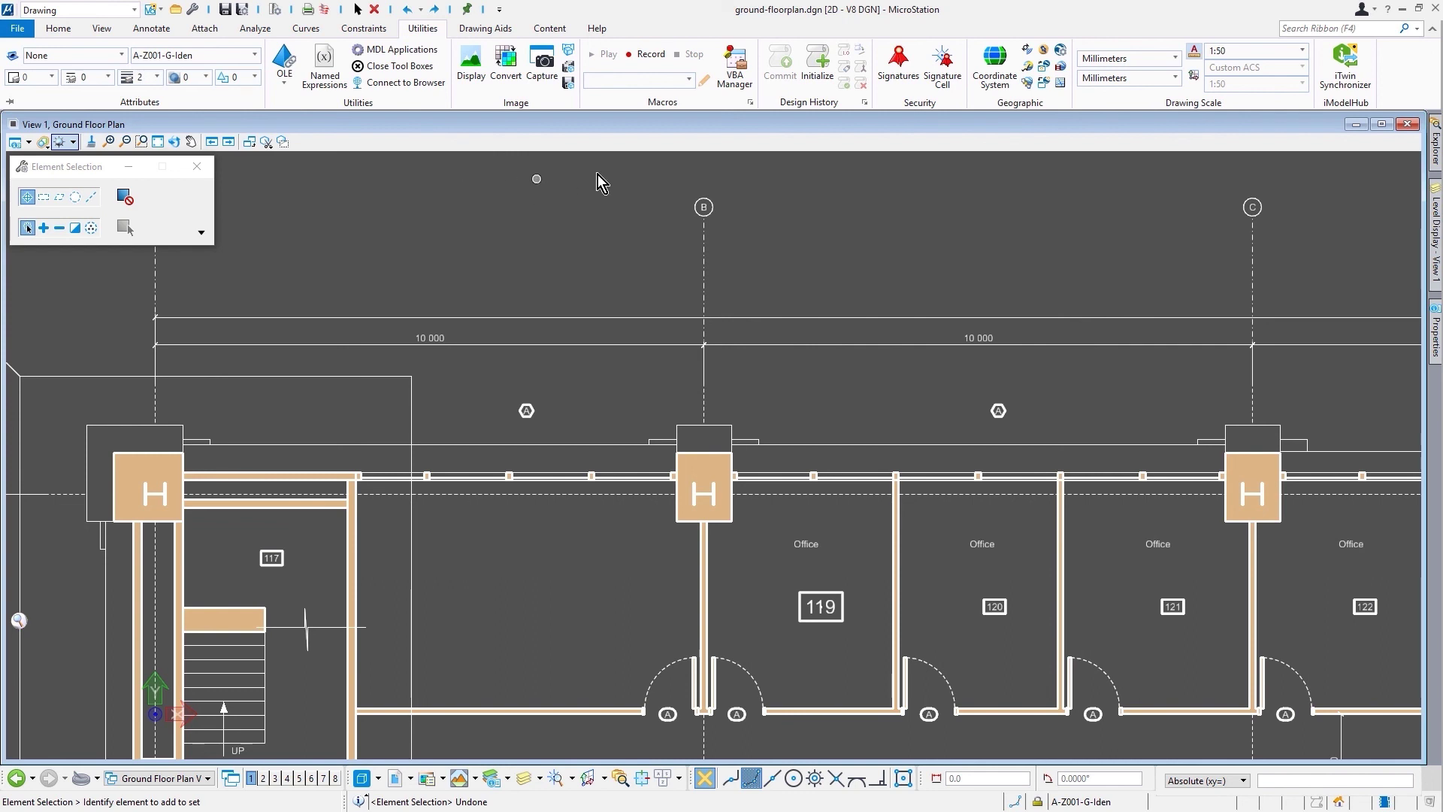
- Pick 1:100 from the Drawing Scale dropdown to enlarge room labels and grid bubbles further
left_click(1273, 56)
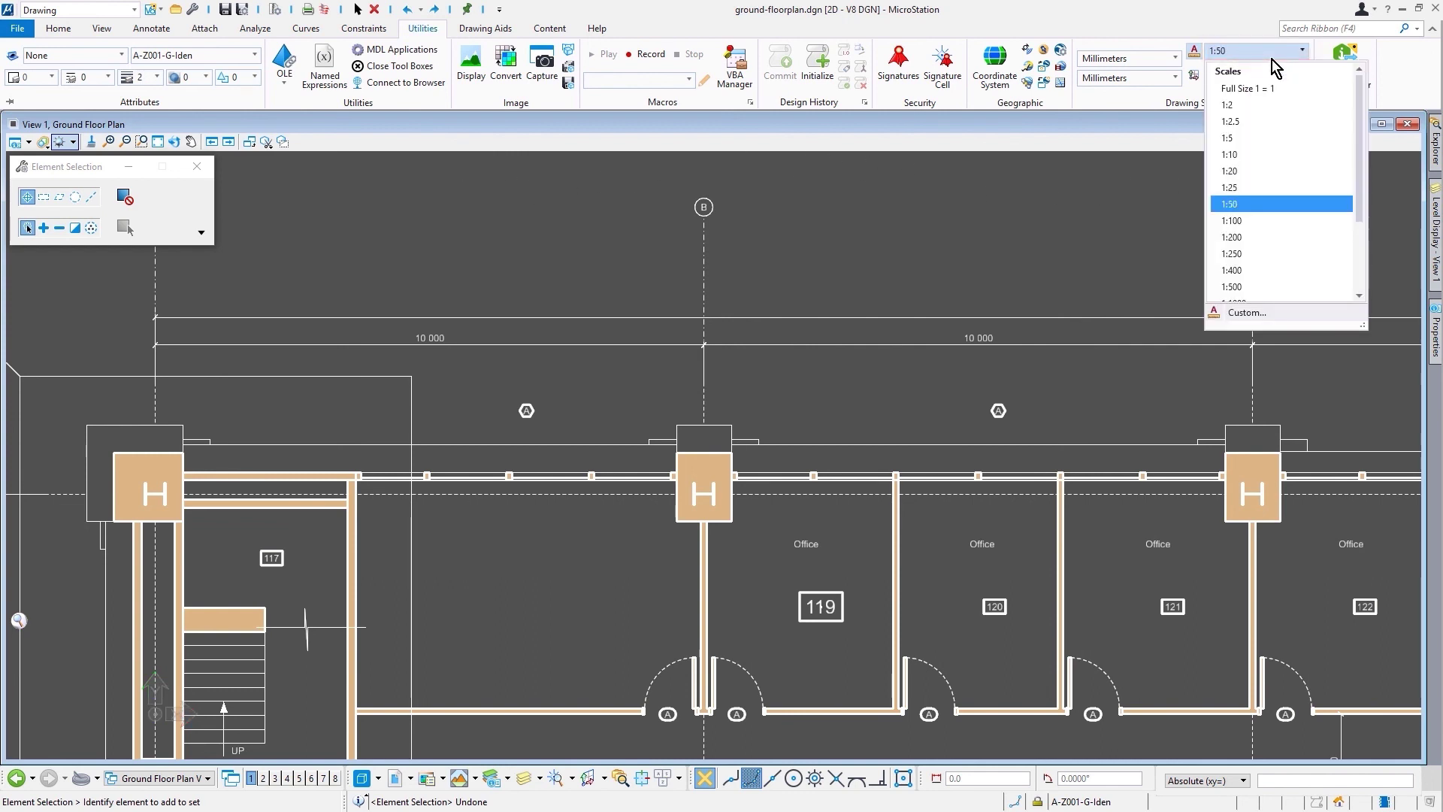
left_click(1263, 219)
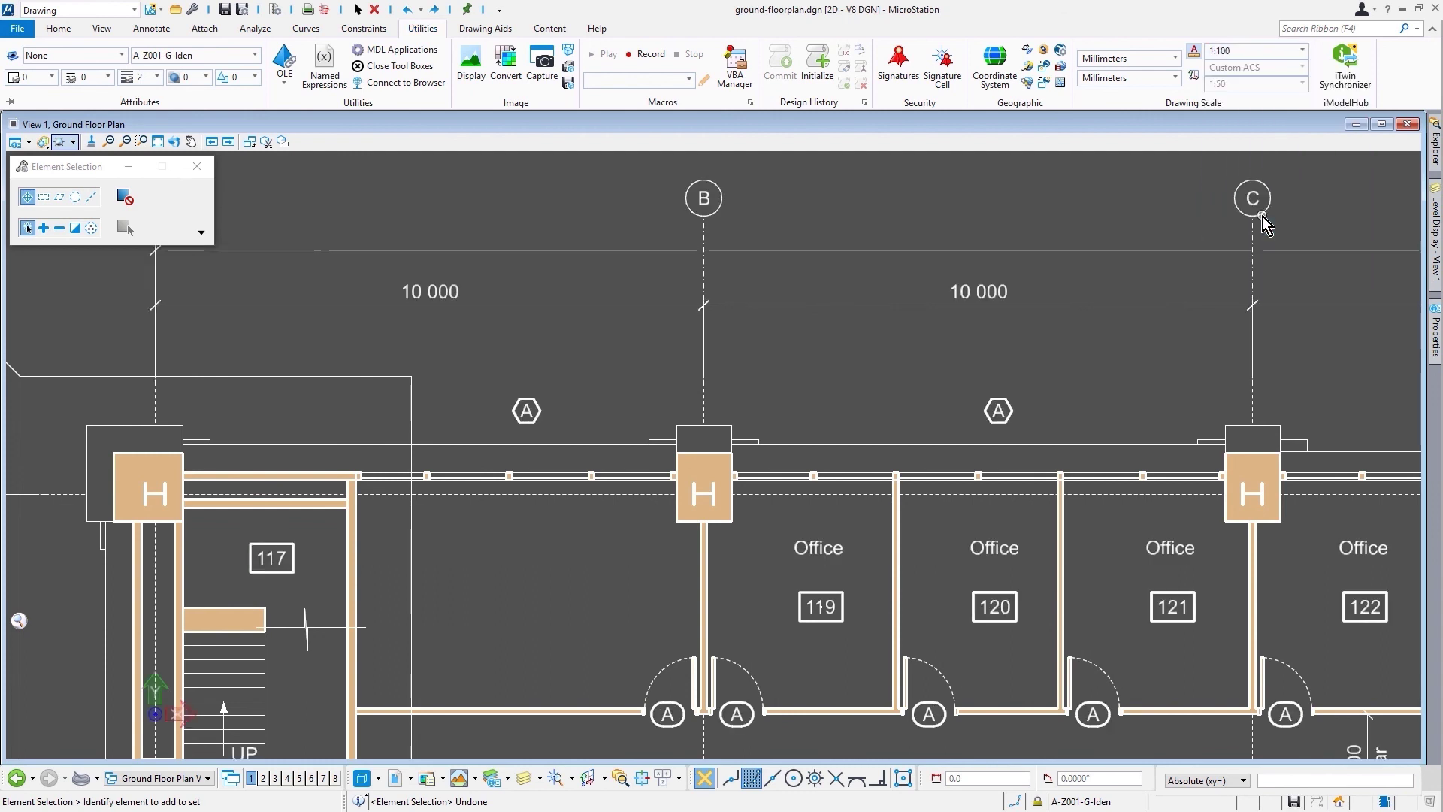